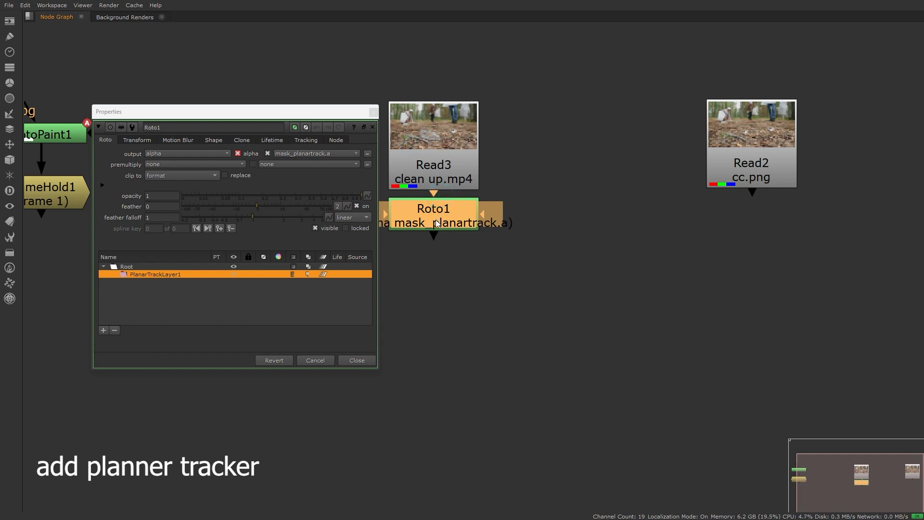
View Roto1 at frame 1 and draw a closed planar-tracking shape around the clear bottle.
{"action": "key", "text": "1"}
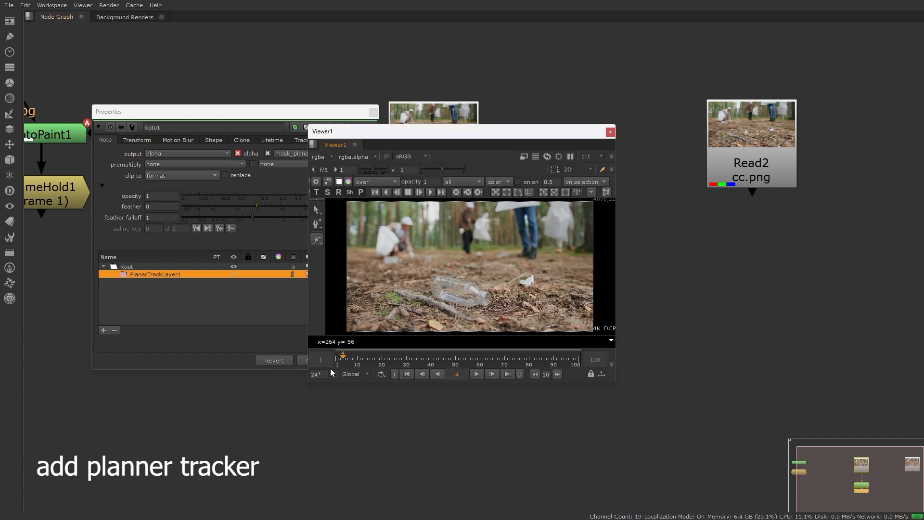
{"action": "left_click", "coordinate": [336, 359]}
{"action": "key", "text": "space"}
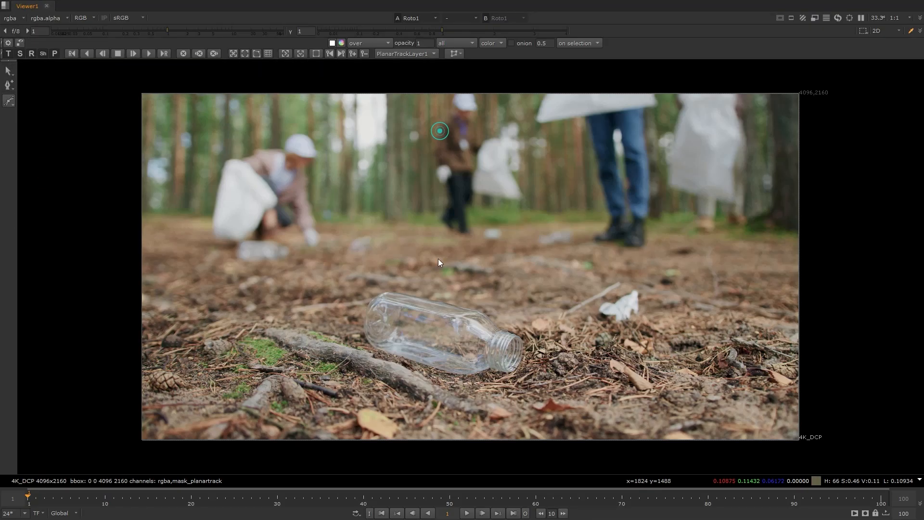
{"action": "scroll", "coordinate": [371, 365], "scroll_direction": "up", "scroll_amount": 2}
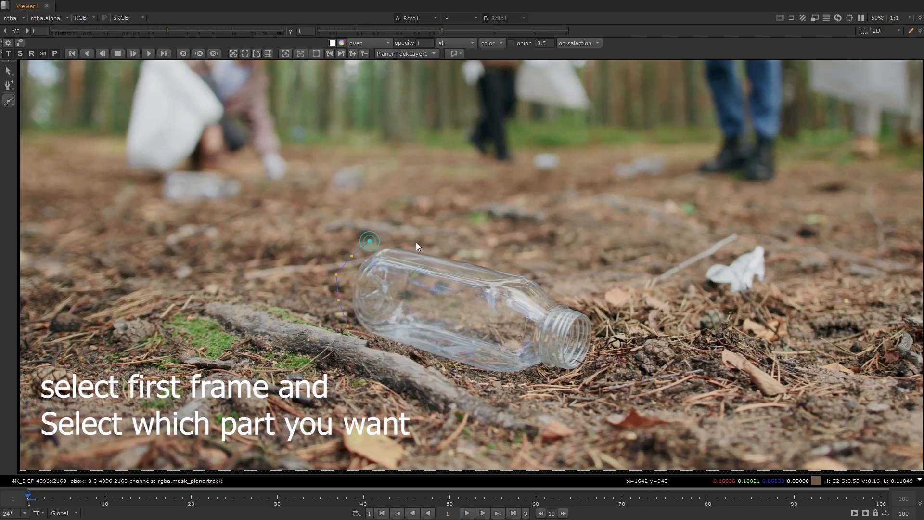
{"action": "left_click", "coordinate": [567, 281]}
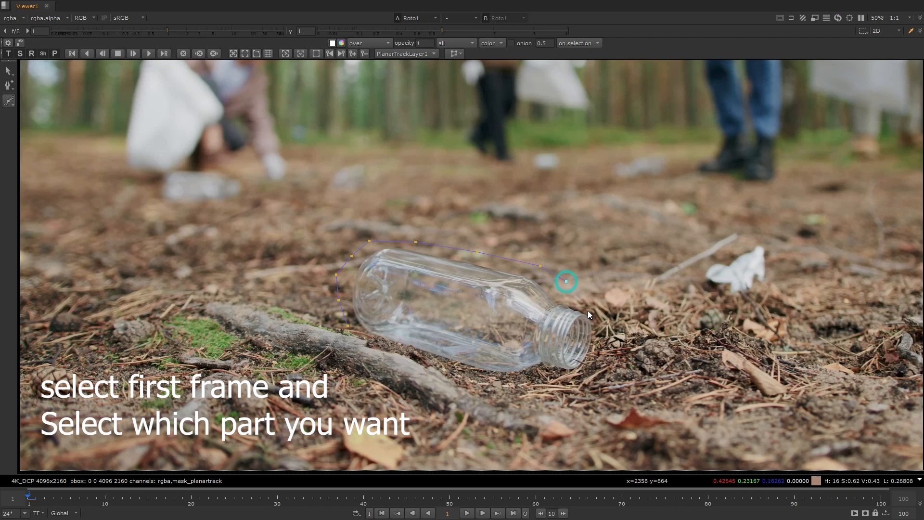
{"action": "left_click", "coordinate": [600, 317]}
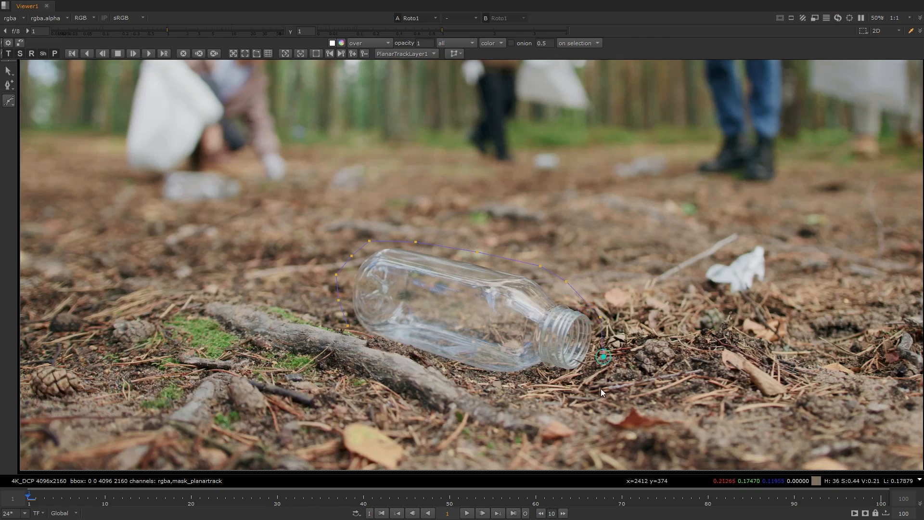
{"action": "left_click", "coordinate": [523, 385]}
{"action": "left_click", "coordinate": [440, 366]}
{"action": "left_click", "coordinate": [365, 336]}
{"action": "left_click", "coordinate": [348, 326]}
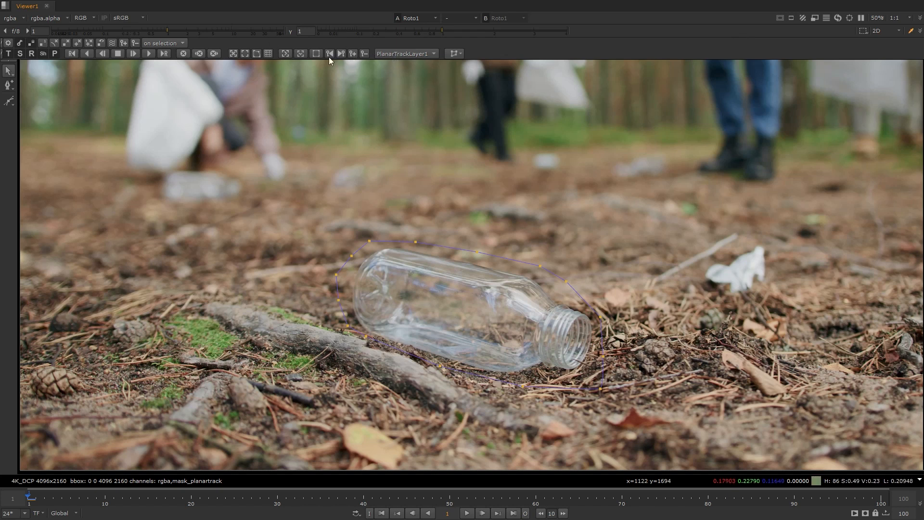
Set the bottle shape's lifetime in Roto1 to a frame range from 1 to 100.
{"action": "key", "text": "alt+s"}
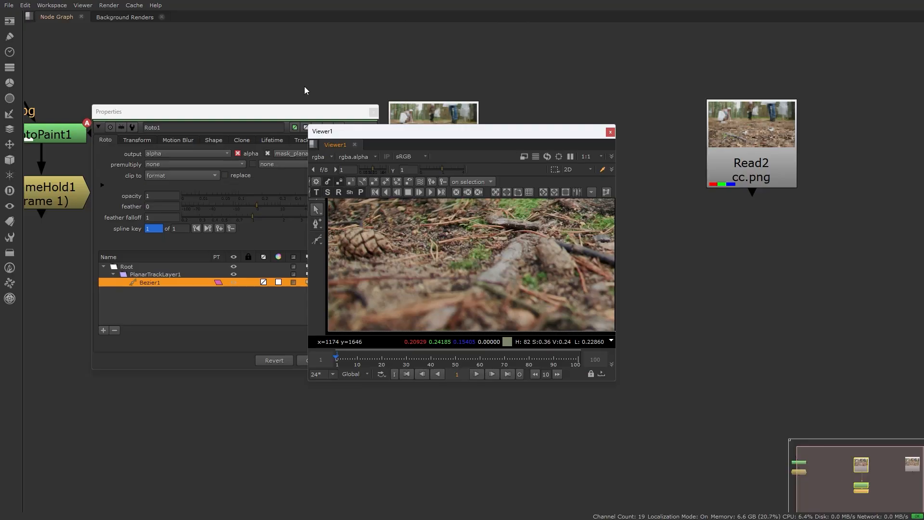
{"action": "left_click", "coordinate": [240, 122]}
{"action": "left_click", "coordinate": [274, 140]}
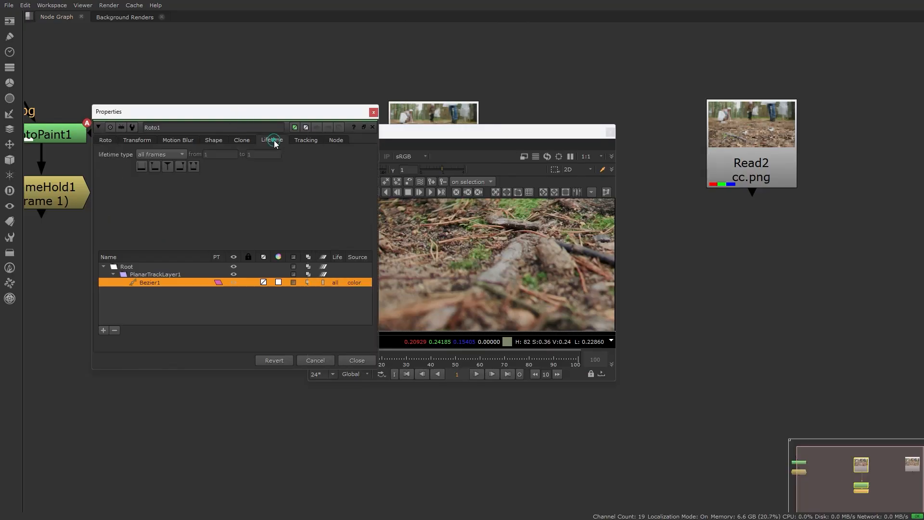
{"action": "left_click", "coordinate": [154, 155]}
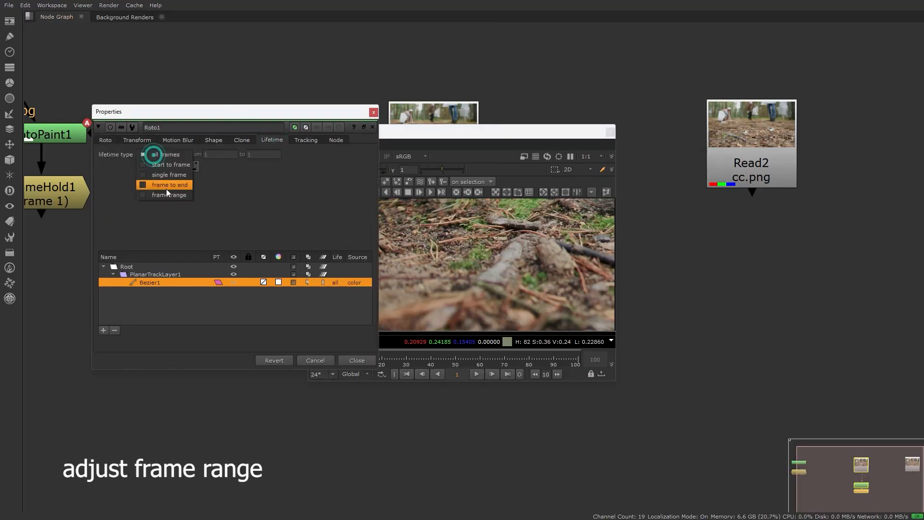
{"action": "left_click", "coordinate": [169, 196]}
{"action": "left_click", "coordinate": [254, 153]}
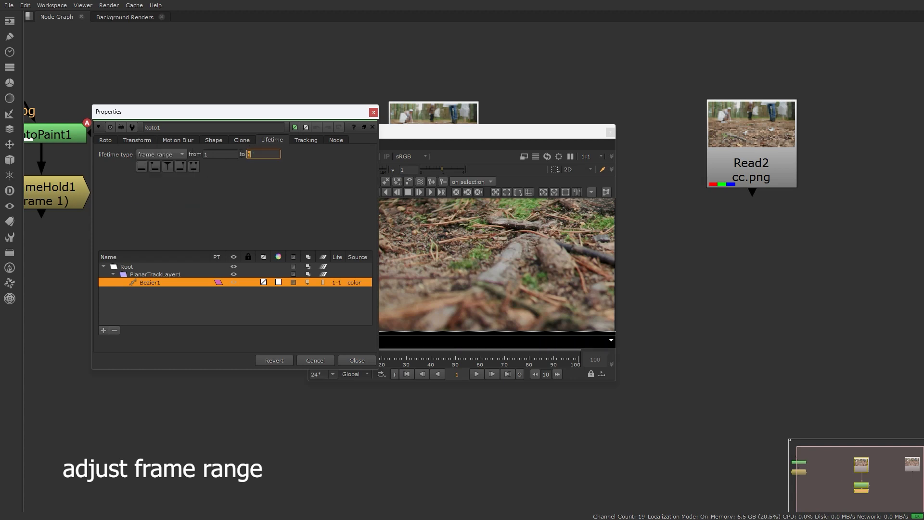
{"action": "type", "text": "00"}
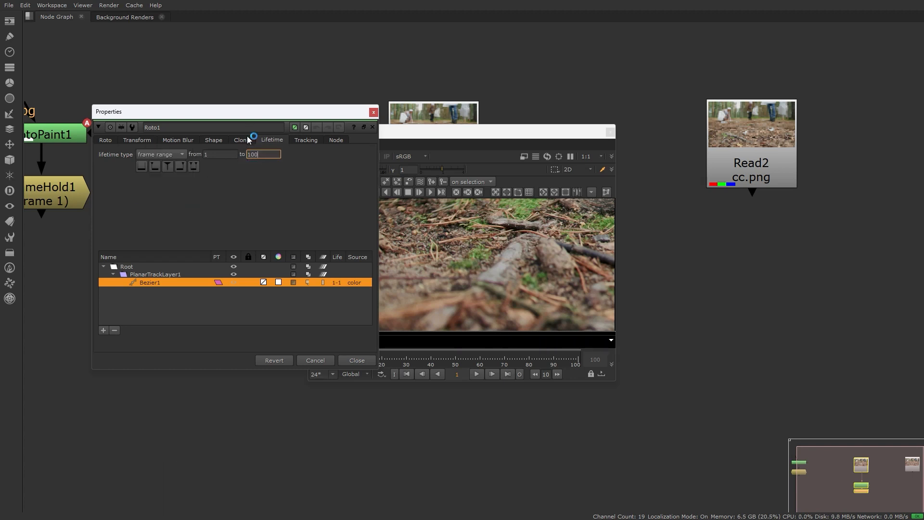
{"action": "left_click", "coordinate": [275, 126]}
Track the bottle shape forward to frame 100 and set frame 1 as the reference frame.
{"action": "double_click", "coordinate": [474, 131]}
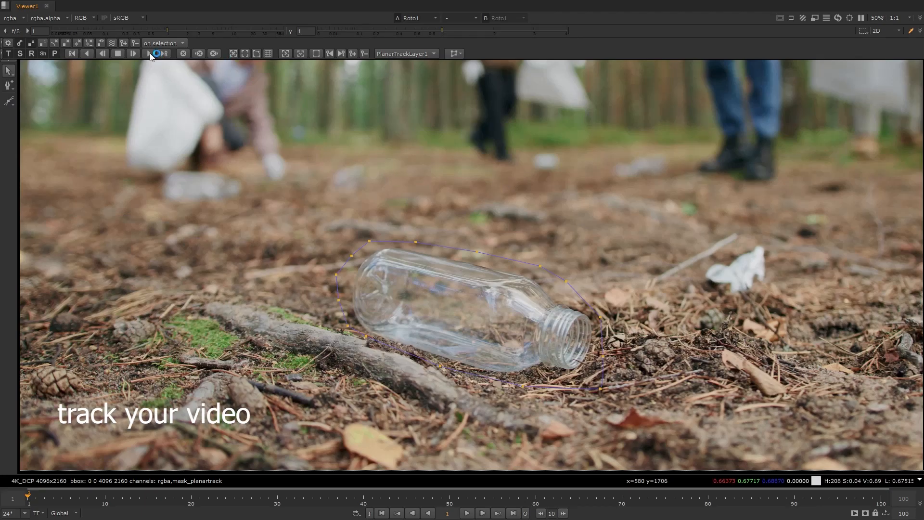
{"action": "left_click", "coordinate": [149, 54]}
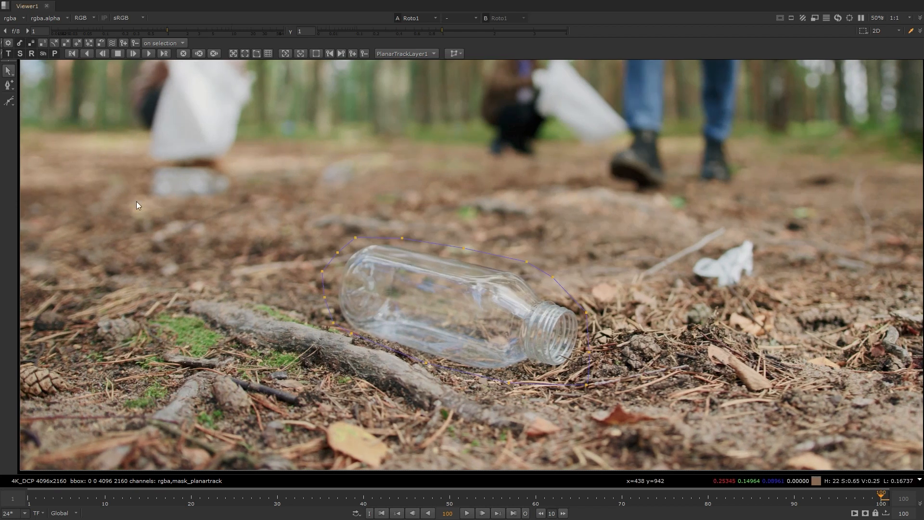
{"action": "left_click", "coordinate": [298, 53]}
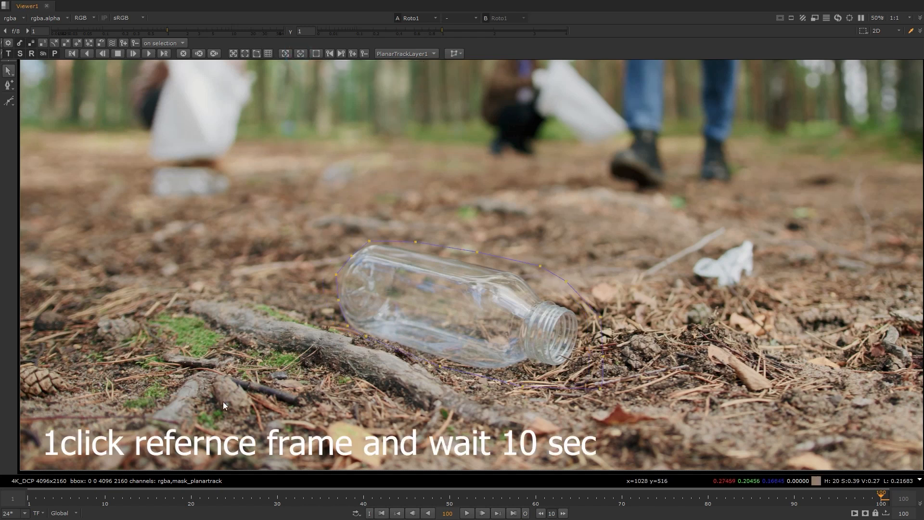
{"action": "left_click", "coordinate": [29, 498]}
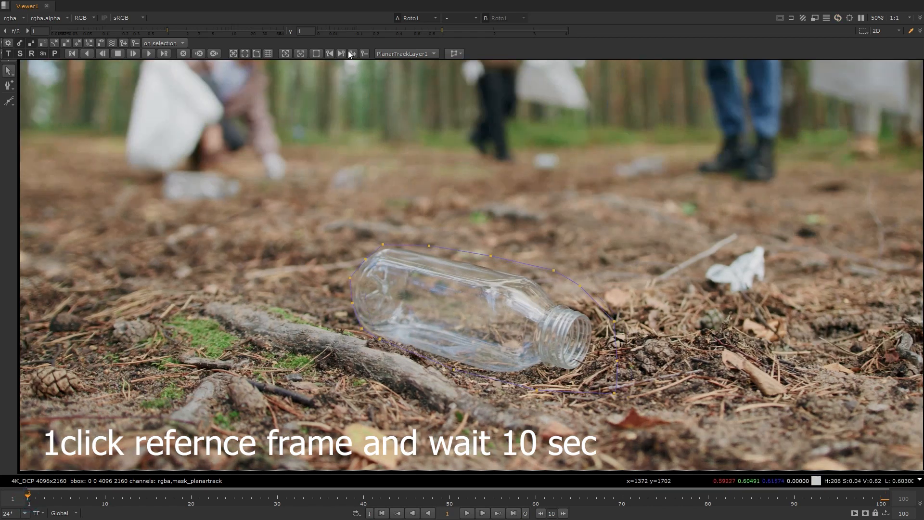
{"action": "left_click", "coordinate": [299, 55]}
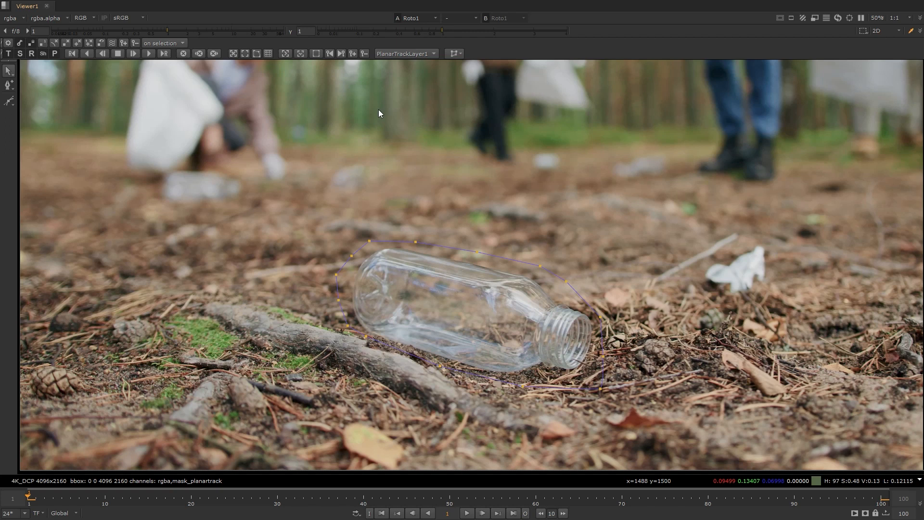
Export the planar track as a CornerPin2D (relative) node and close the viewer and Roto1's properties.
{"action": "left_click", "coordinate": [454, 53]}
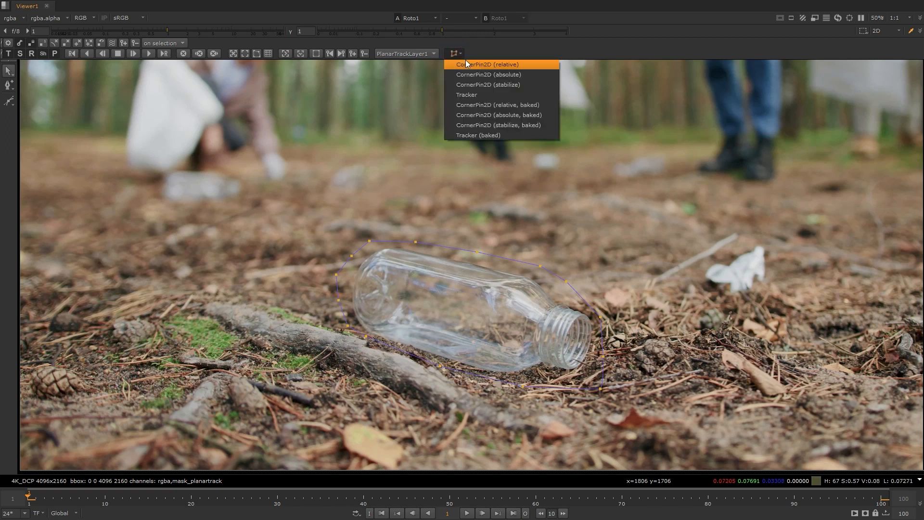
{"action": "left_click", "coordinate": [466, 61]}
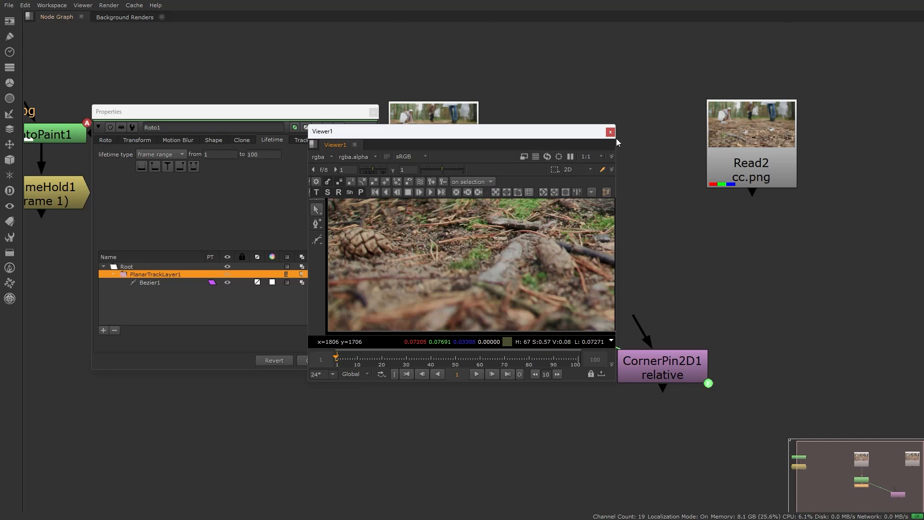
{"action": "left_click", "coordinate": [610, 131]}
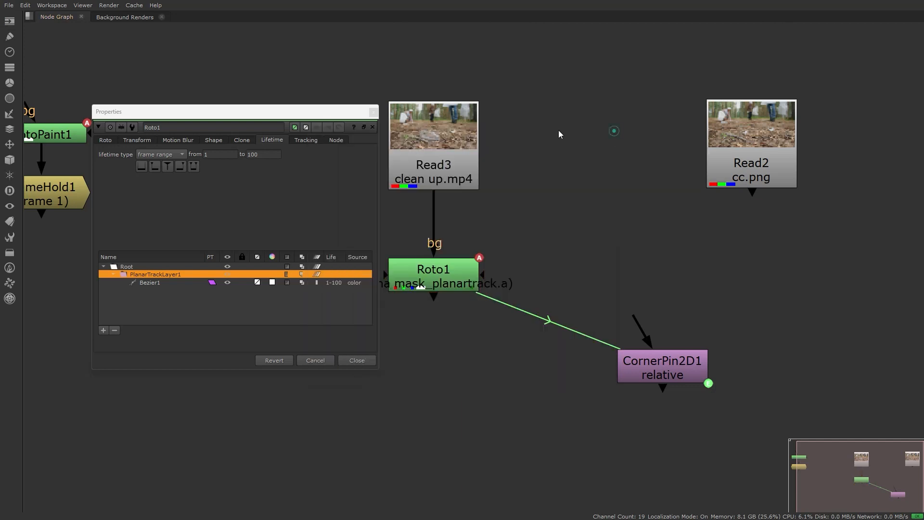
{"action": "left_click", "coordinate": [373, 112]}
Disconnect Roto1 from the clean up.mp4 Read node and place it directly above the CornerPin2D1 node.
{"action": "scroll", "coordinate": [472, 311], "scroll_direction": "up", "scroll_amount": 2}
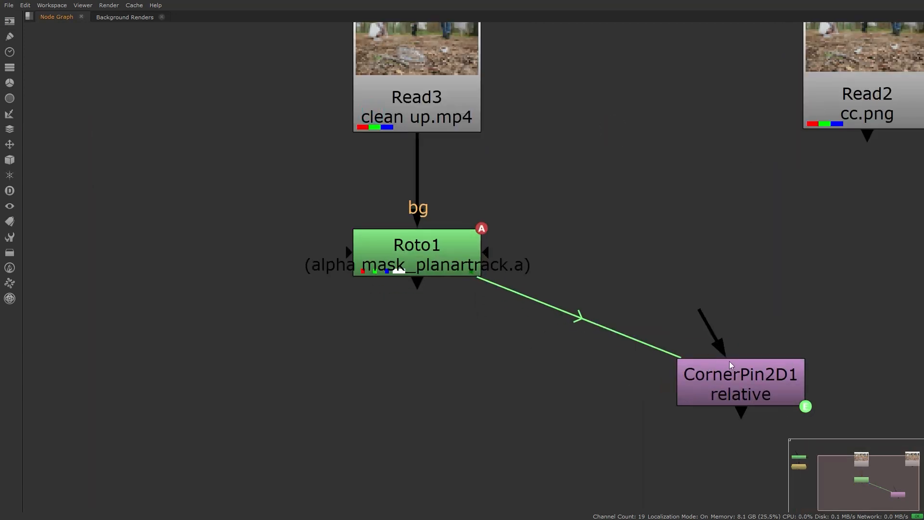
{"action": "left_click_drag", "start_coordinate": [422, 270], "coordinate": [421, 375]}
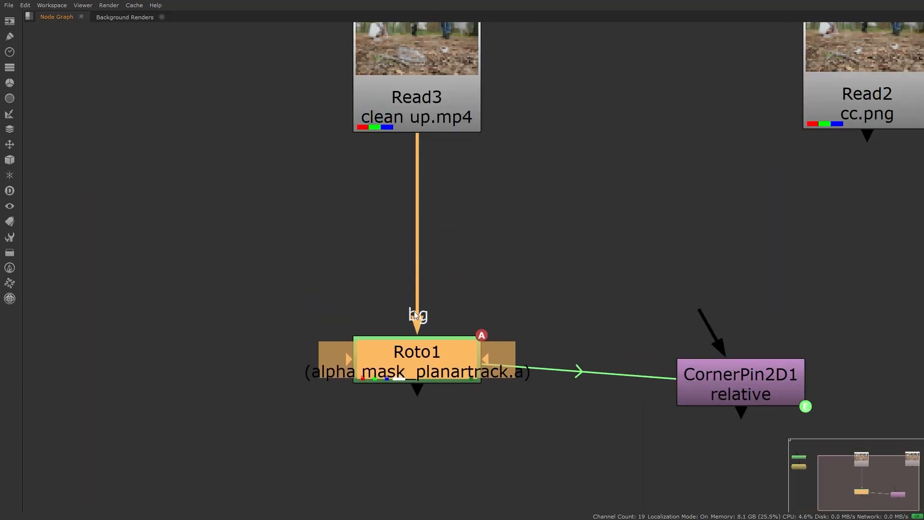
{"action": "left_click_drag", "start_coordinate": [415, 321], "coordinate": [480, 243]}
{"action": "left_click_drag", "start_coordinate": [420, 339], "coordinate": [745, 193]}
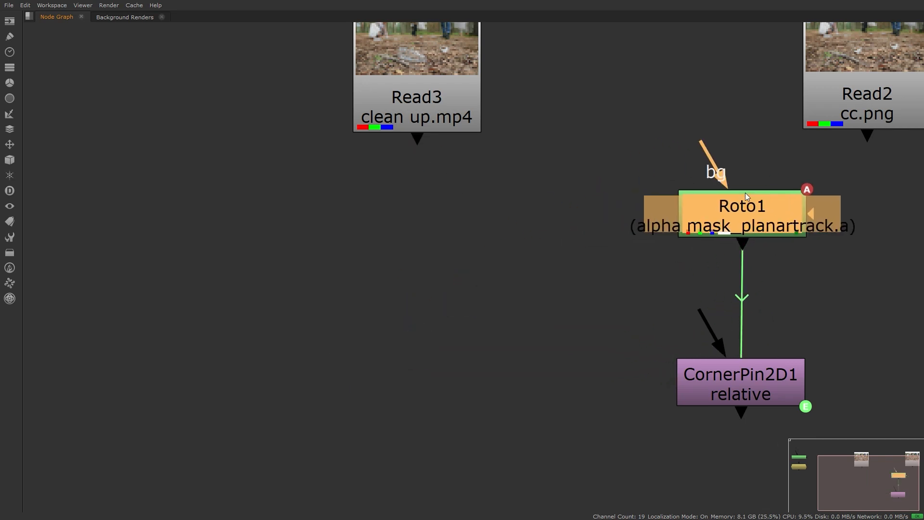
Rearrange the Read nodes around Roto1, with cc.png on its left side and clean up.mp4 on its right.
{"action": "middle_click_drag", "start_coordinate": [662, 192], "coordinate": [332, 169]}
{"action": "scroll", "coordinate": [332, 172], "scroll_direction": "down", "scroll_amount": 2}
{"action": "left_click", "coordinate": [607, 86]}
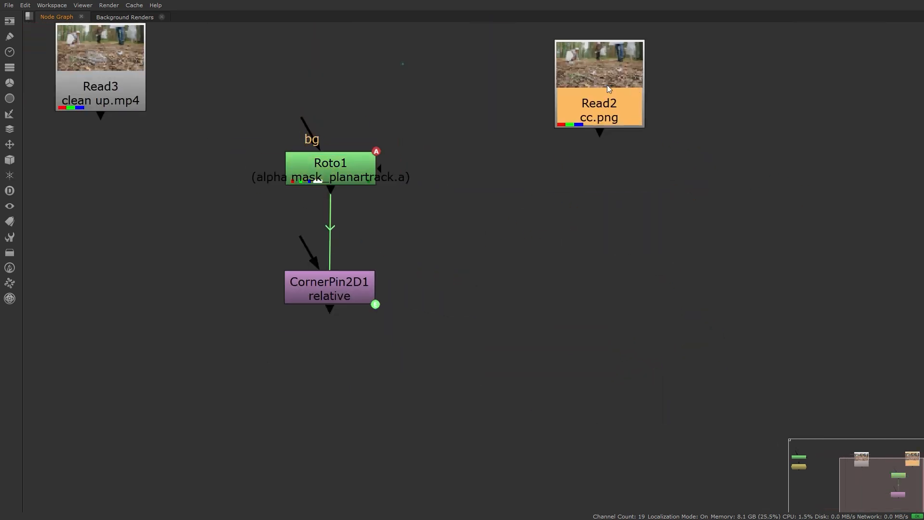
{"action": "scroll", "coordinate": [345, 165], "scroll_direction": "down", "scroll_amount": 2}
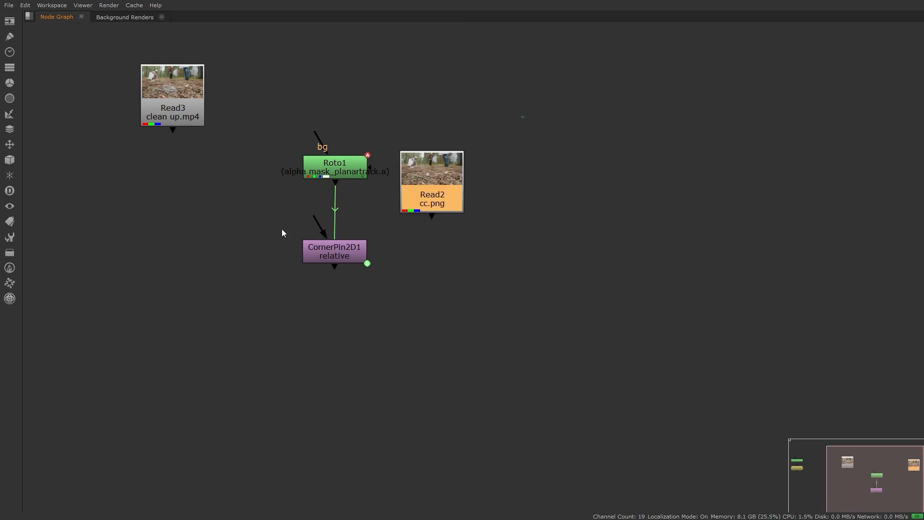
{"action": "left_click_drag", "start_coordinate": [544, 120], "coordinate": [119, 195]}
{"action": "left_click_drag", "start_coordinate": [178, 102], "coordinate": [612, 173]}
{"action": "left_click_drag", "start_coordinate": [146, 200], "coordinate": [148, 179]}
Add a Merge node and connect its A input to CornerPin2D1 and its B input to the clean up.mp4 Read node.
{"action": "left_click", "coordinate": [526, 247]}
{"action": "key", "text": "m"}
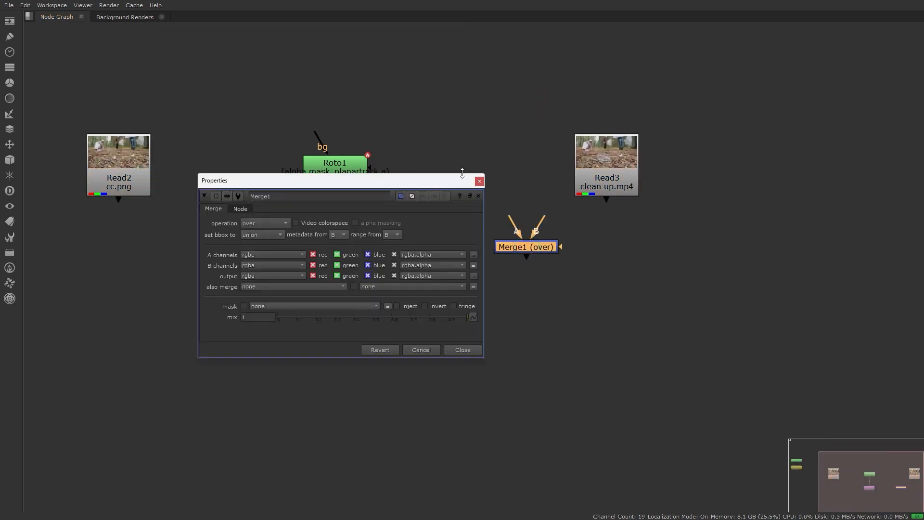
{"action": "left_click", "coordinate": [479, 181]}
{"action": "left_click_drag", "start_coordinate": [506, 242], "coordinate": [343, 254]}
{"action": "left_click_drag", "start_coordinate": [586, 171], "coordinate": [498, 145]}
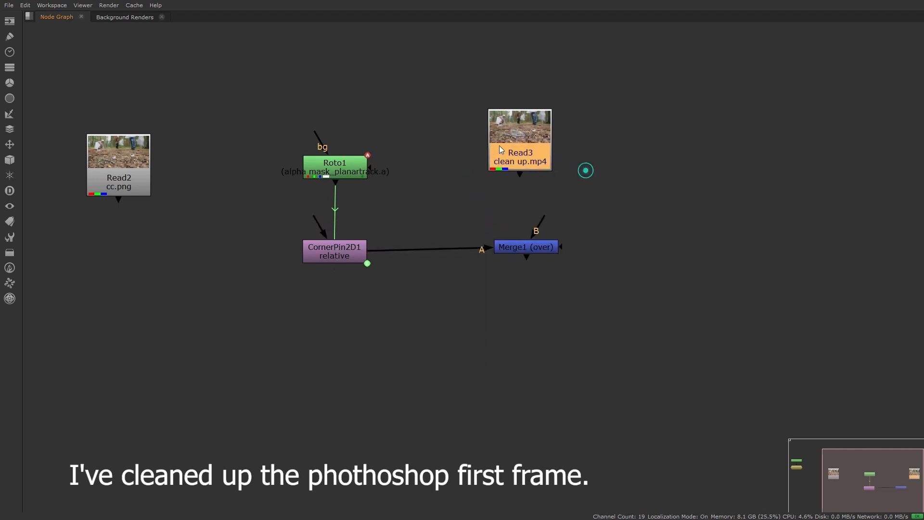
{"action": "left_click_drag", "start_coordinate": [539, 211], "coordinate": [526, 250]}
Connect the CornerPin2D1 input to the cc.png Read node and route the connection through a dot below it.
{"action": "left_click_drag", "start_coordinate": [131, 169], "coordinate": [143, 148]}
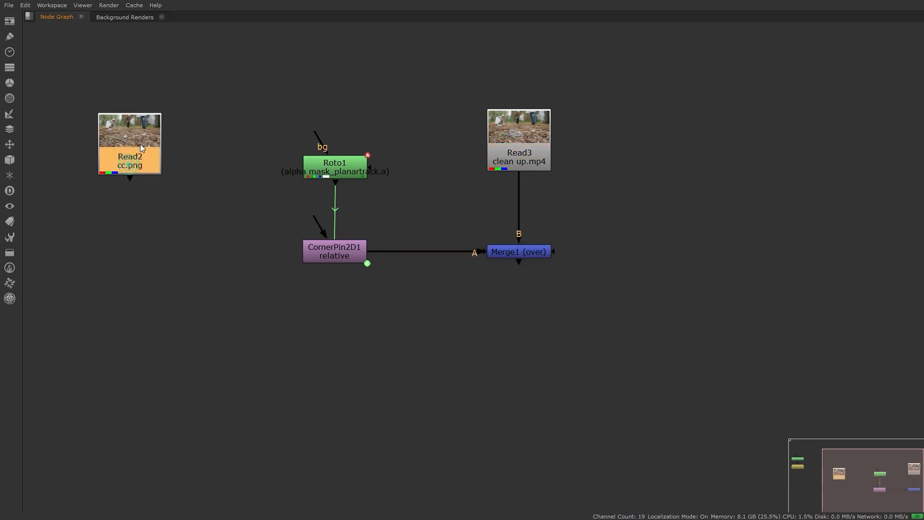
{"action": "left_click_drag", "start_coordinate": [313, 221], "coordinate": [175, 184]}
{"action": "left_click_drag", "start_coordinate": [237, 200], "coordinate": [128, 255], "text": "ctrl"}
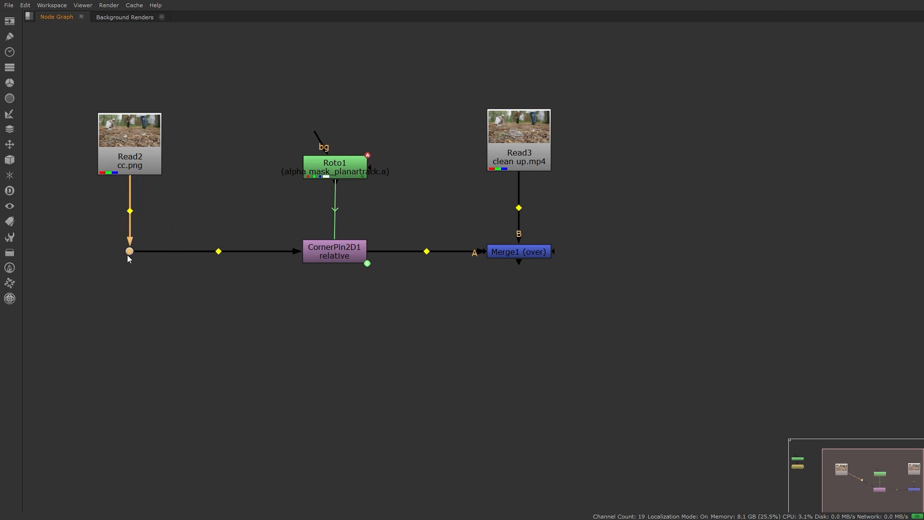
Play back the Merge1 result to check how the cleaned frame follows the footage, and remove the viewer.
{"action": "left_click", "coordinate": [529, 250]}
{"action": "key", "text": "1"}
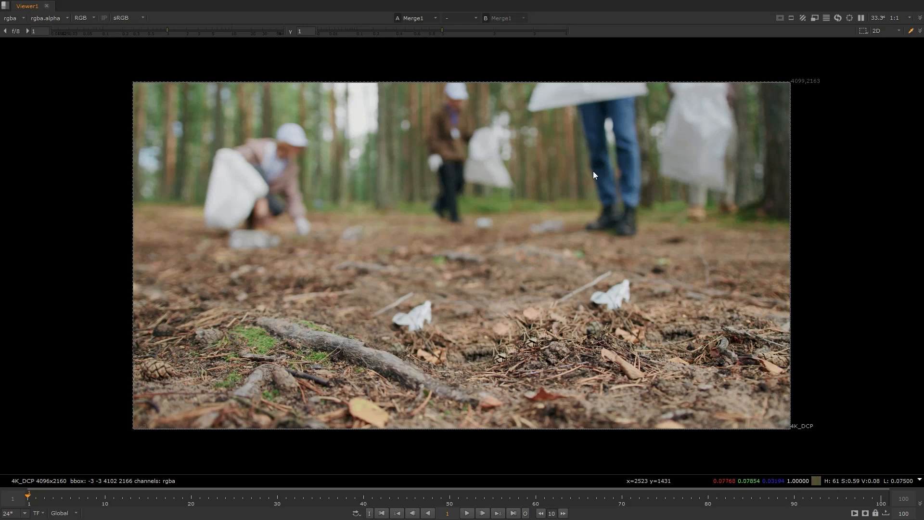
{"action": "left_click", "coordinate": [472, 514]}
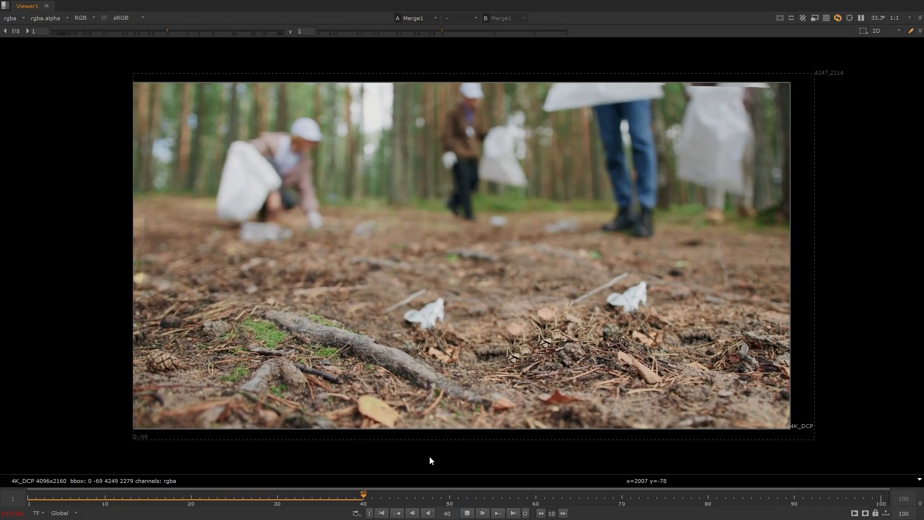
{"action": "key", "text": "s"}
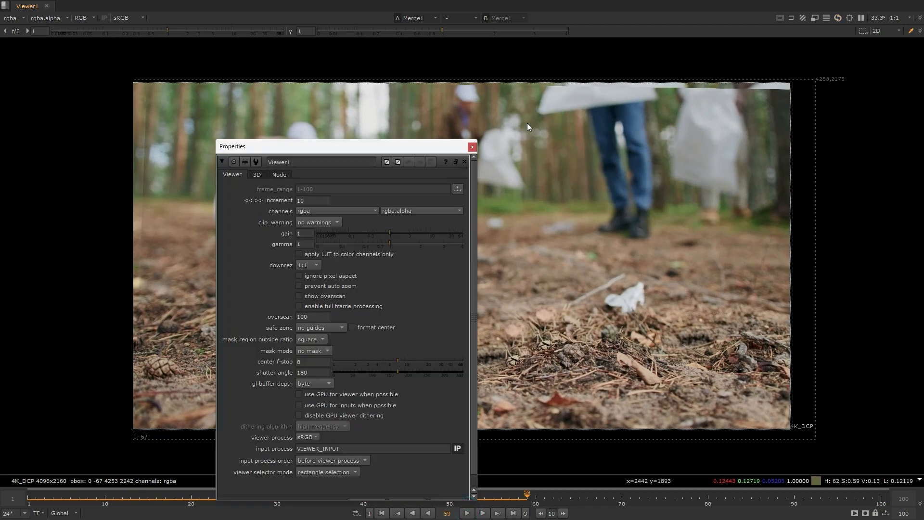
{"action": "key", "text": "space"}
{"action": "key", "text": "Delete"}
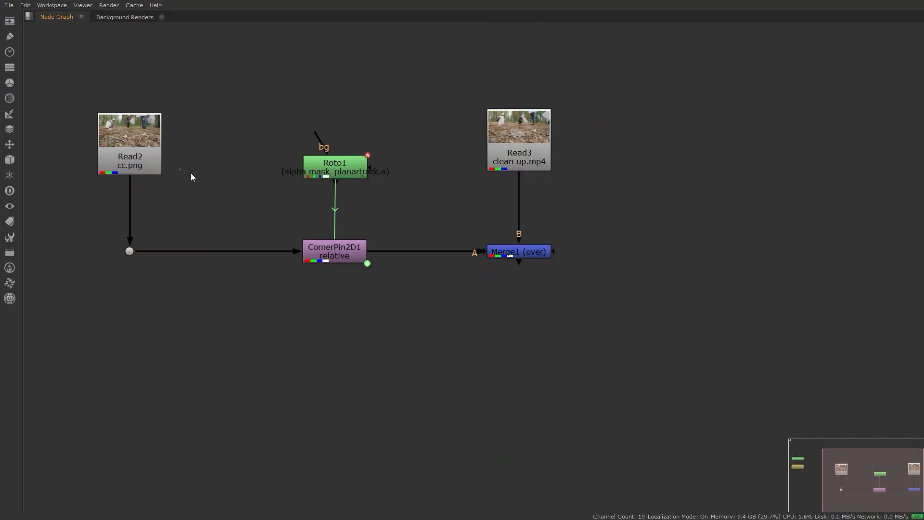
Add a second Roto node and insert it between the cc.png Read node and the dot.
{"action": "key", "text": "o"}
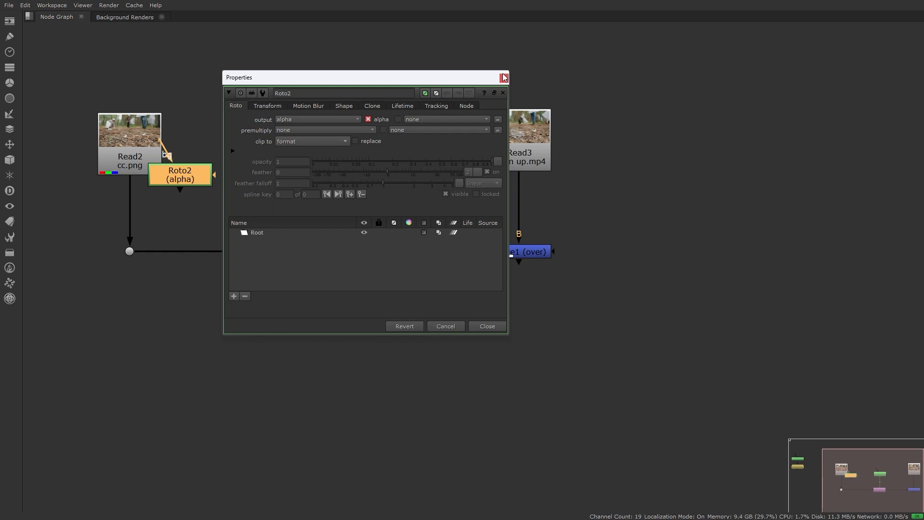
{"action": "left_click", "coordinate": [503, 78]}
{"action": "left_click", "coordinate": [128, 238]}
{"action": "left_click_drag", "start_coordinate": [128, 238], "coordinate": [129, 100]}
{"action": "left_click_drag", "start_coordinate": [193, 282], "coordinate": [145, 193]}
View Roto2 at frame 1 with its settings open and its bg input rerouted to the clean up.mp4 Read node.
{"action": "key", "text": "1"}
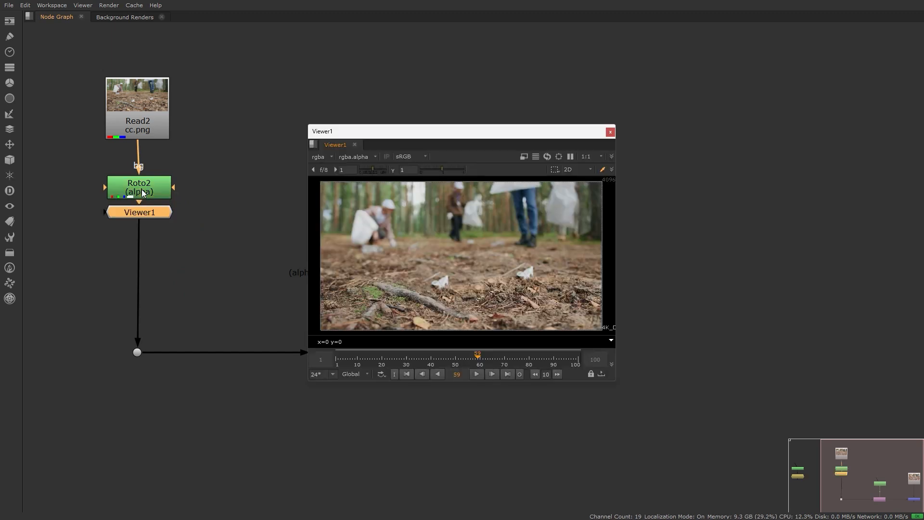
{"action": "double_click", "coordinate": [142, 192]}
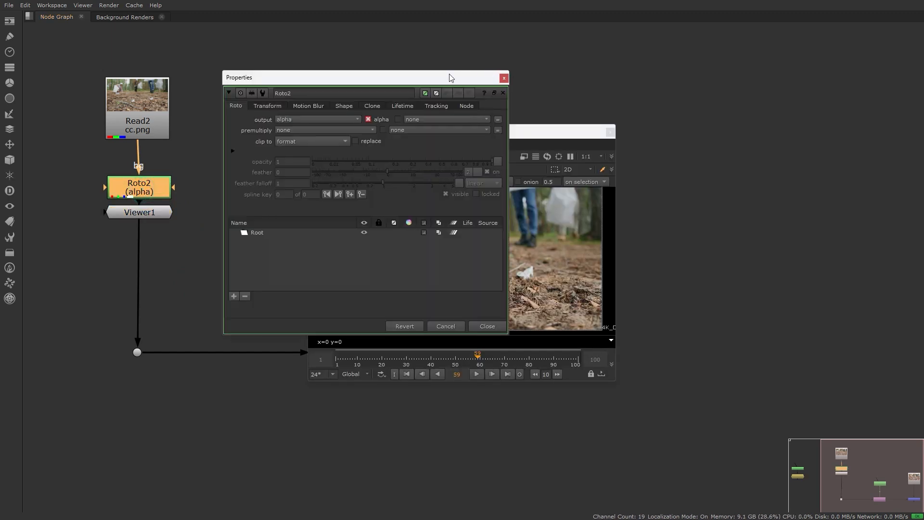
{"action": "left_click_drag", "start_coordinate": [420, 77], "coordinate": [451, 309]}
{"action": "left_click_drag", "start_coordinate": [476, 135], "coordinate": [539, 233]}
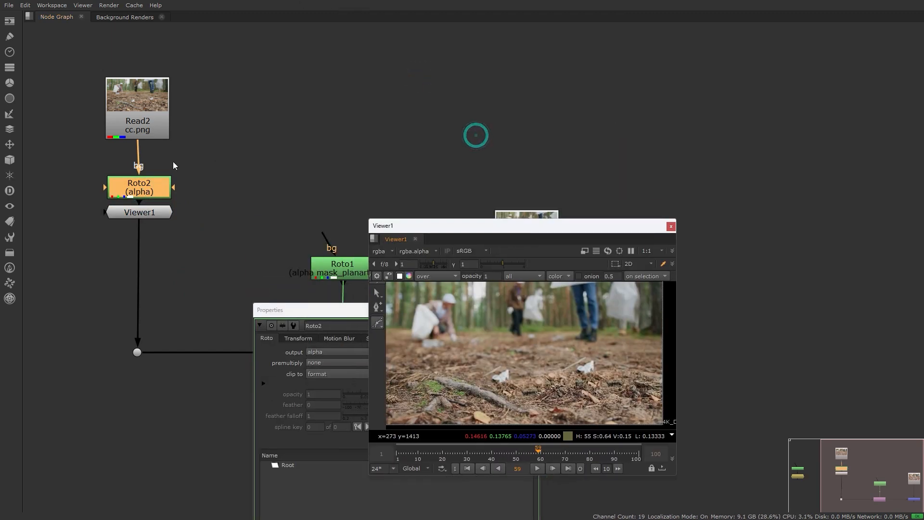
{"action": "left_click_drag", "start_coordinate": [139, 147], "coordinate": [507, 214]}
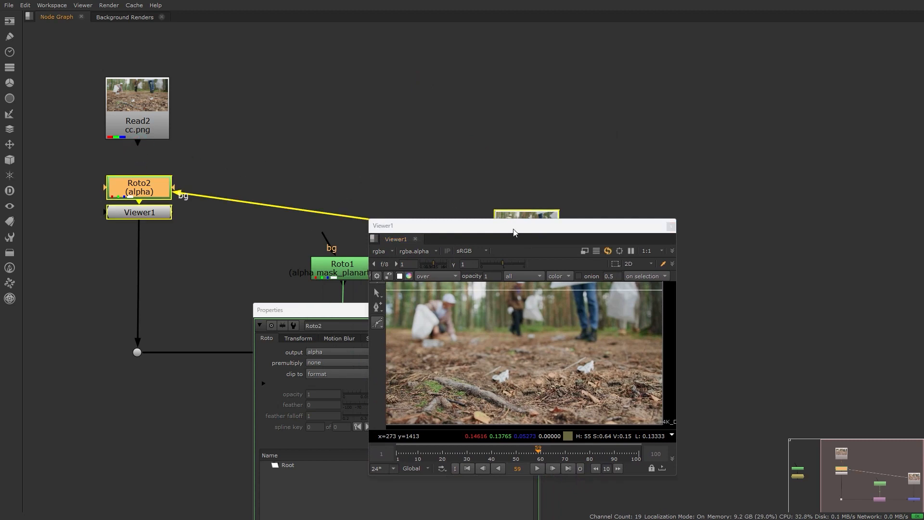
{"action": "double_click", "coordinate": [484, 230]}
{"action": "left_click", "coordinate": [27, 504]}
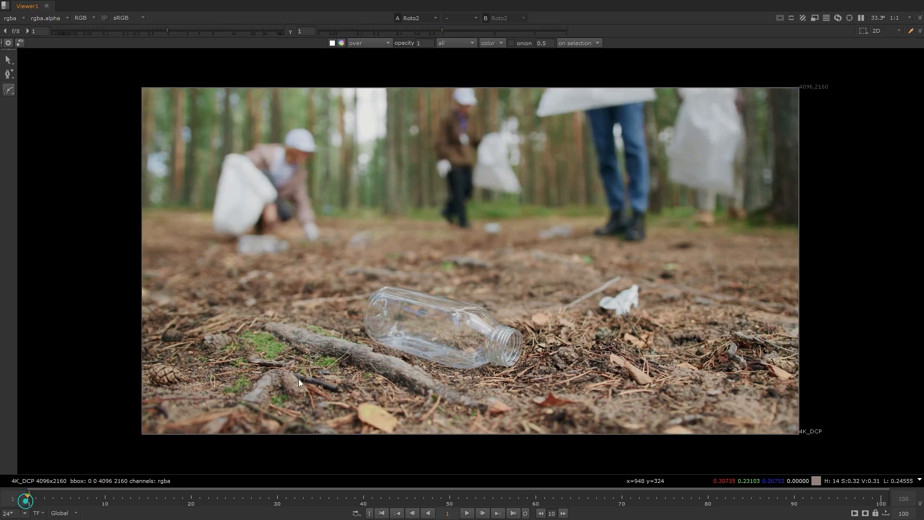
Draw a closed Bezier shape loosely around the bottle at frame 1 in Roto2.
{"action": "left_click", "coordinate": [360, 327]}
{"action": "left_click", "coordinate": [361, 301]}
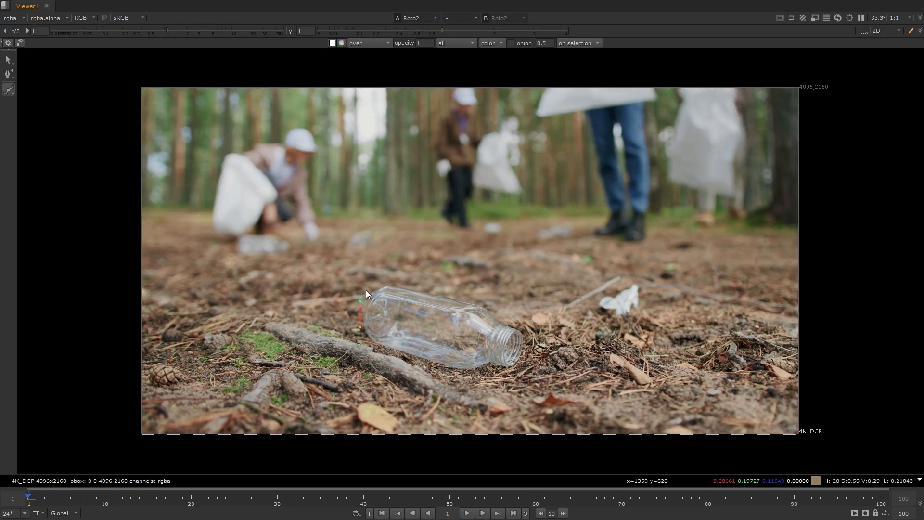
{"action": "left_click", "coordinate": [394, 278]}
{"action": "left_click", "coordinate": [438, 281]}
{"action": "left_click", "coordinate": [525, 322]}
{"action": "left_click", "coordinate": [534, 345]}
{"action": "left_click", "coordinate": [525, 372]}
{"action": "left_click", "coordinate": [485, 377]}
{"action": "left_click_drag", "start_coordinate": [412, 370], "coordinate": [420, 367]}
{"action": "left_click", "coordinate": [438, 372]}
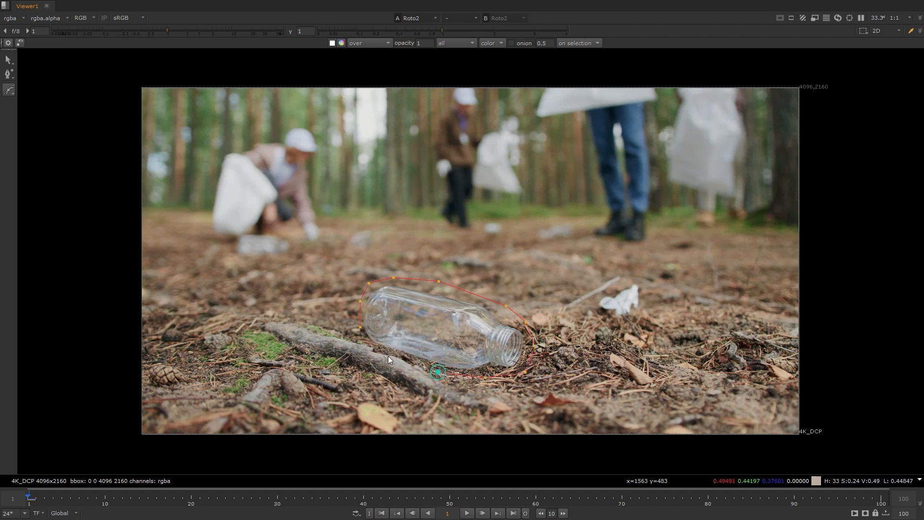
{"action": "left_click", "coordinate": [360, 328]}
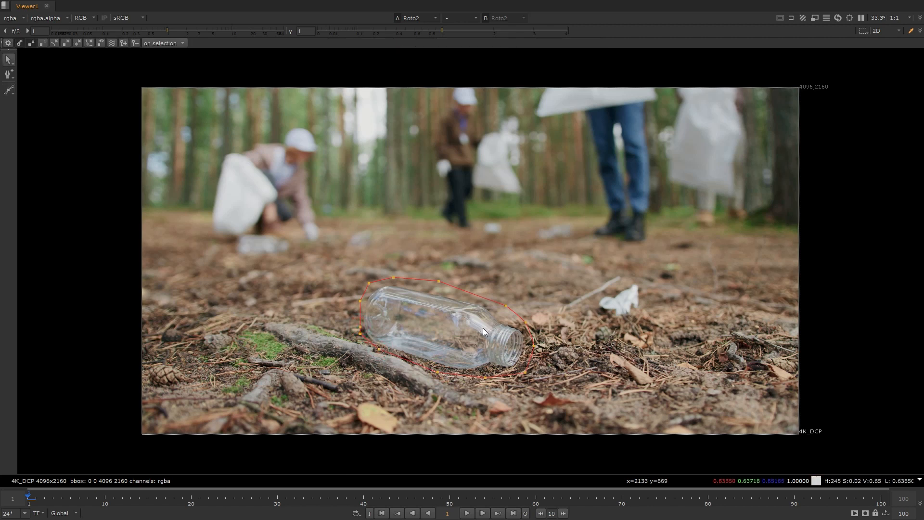
Reconnect Roto2's bg input to the cc.png Read node and move the viewer node away from the branch.
{"action": "key", "text": "space"}
{"action": "left_click_drag", "start_coordinate": [182, 194], "coordinate": [117, 148]}
{"action": "left_click_drag", "start_coordinate": [150, 222], "coordinate": [314, 148]}
Insert a Premult node directly after Roto2, and close the open settings and the viewer.
{"action": "left_click", "coordinate": [154, 206]}
{"action": "key", "text": "Tab"}
{"action": "type", "text": "prem"}
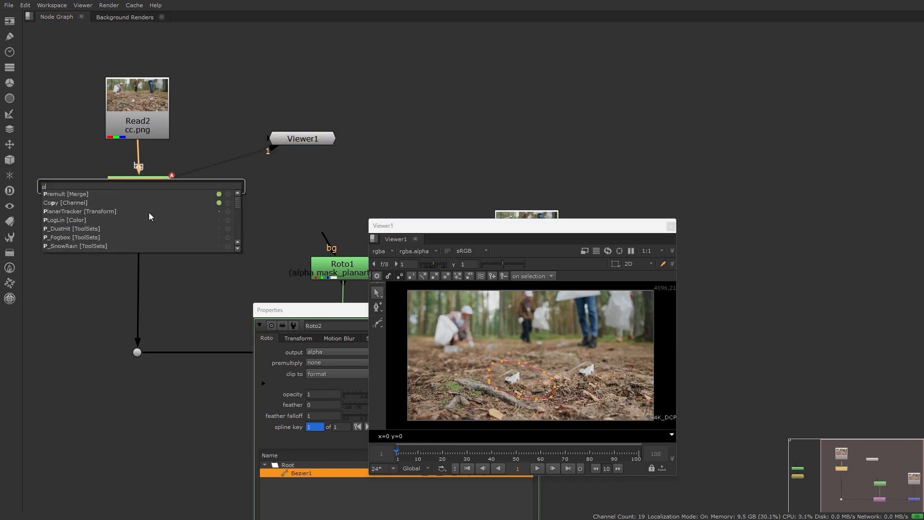
{"action": "left_click", "coordinate": [56, 195]}
{"action": "left_click_drag", "start_coordinate": [161, 214], "coordinate": [163, 227]}
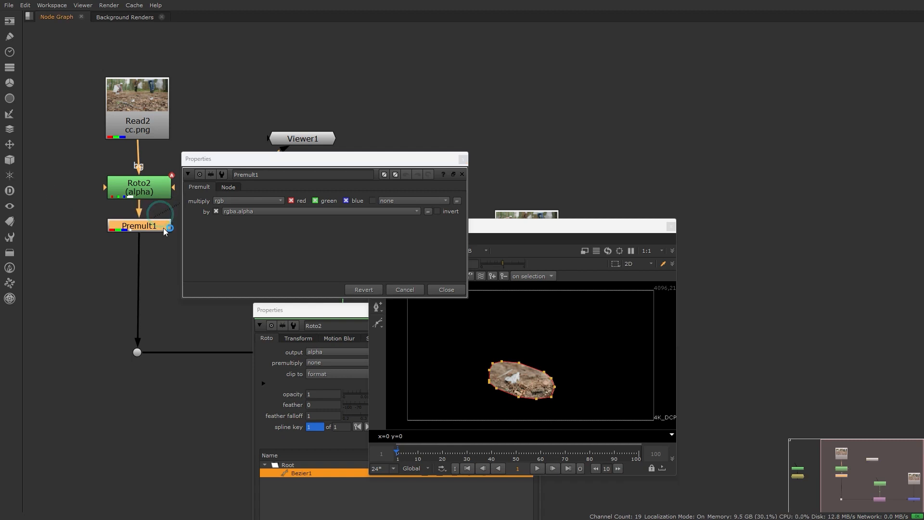
{"action": "left_click", "coordinate": [463, 159]}
{"action": "left_click", "coordinate": [671, 226]}
{"action": "left_click", "coordinate": [535, 310]}
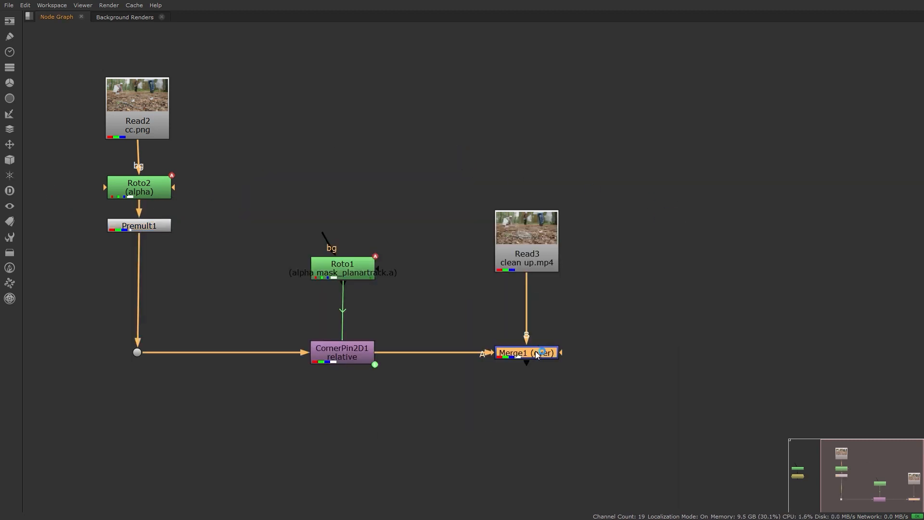
While viewing the Merge1 result, feather all points of Roto2's Bezier shape outward to soften the patch edge.
{"action": "double_click", "coordinate": [536, 352]}
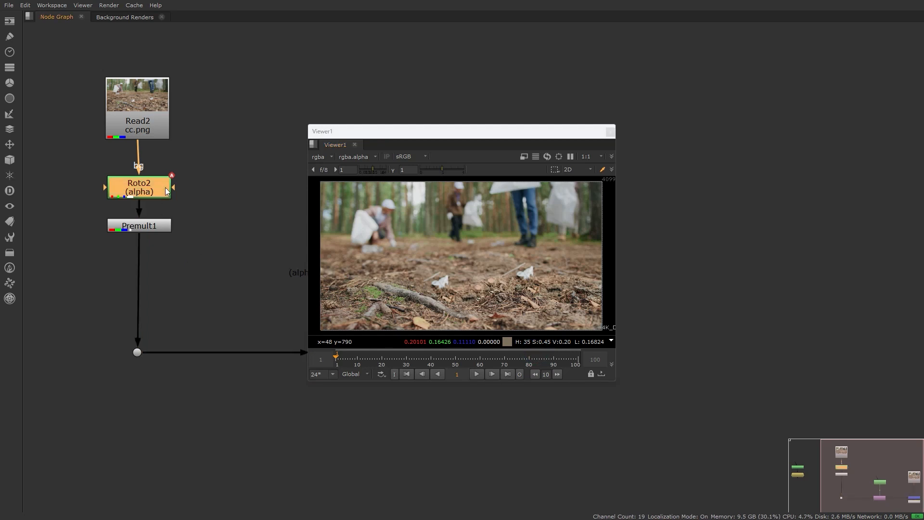
{"action": "double_click", "coordinate": [165, 187]}
{"action": "left_click", "coordinate": [453, 272]}
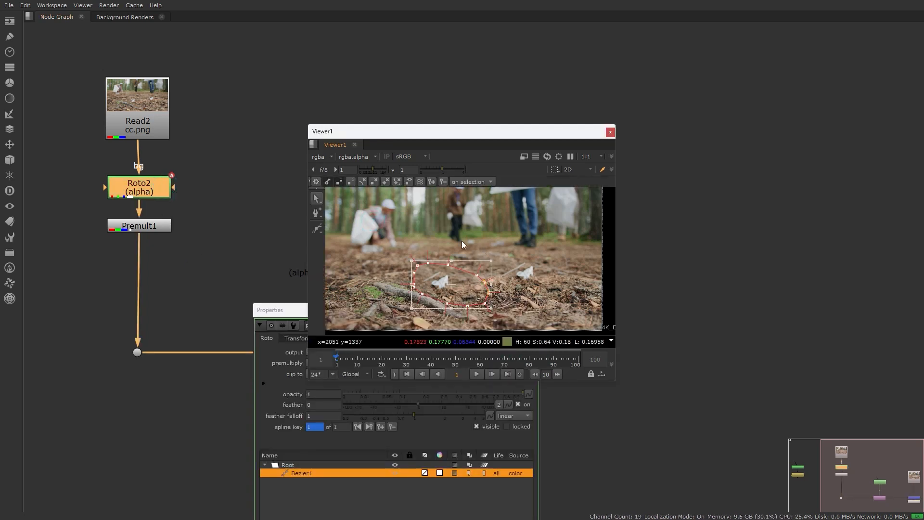
{"action": "left_click", "coordinate": [449, 253]}
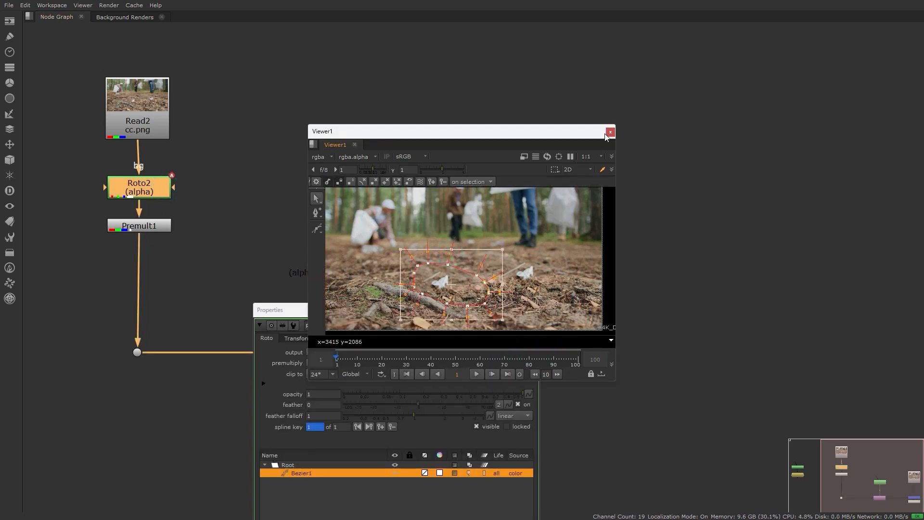
{"action": "left_click", "coordinate": [455, 239]}
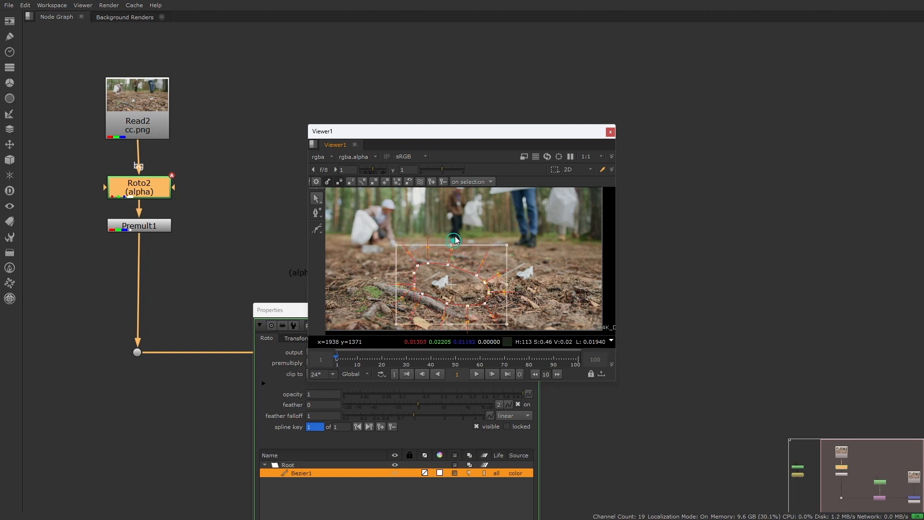
{"action": "left_click", "coordinate": [610, 132]}
{"action": "left_click", "coordinate": [535, 310]}
Add a Reformat node after Merge1 with the root.format 4096x2160 output format.
{"action": "left_click", "coordinate": [526, 354]}
{"action": "key", "text": "Tab"}
{"action": "type", "text": "re"}
{"action": "left_click", "coordinate": [474, 362]}
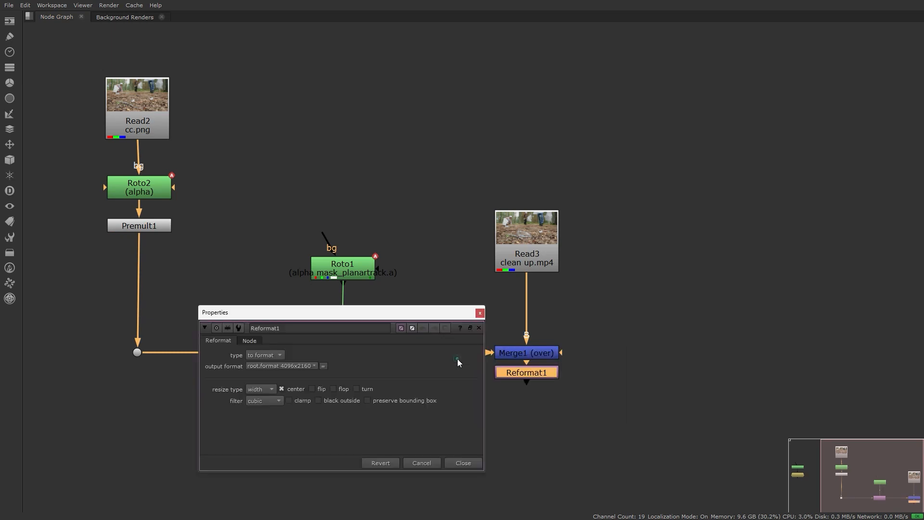
Play back the Reformat1 result enlarged to check the bottle removal, and close the viewer and node settings.
{"action": "key", "text": "1"}
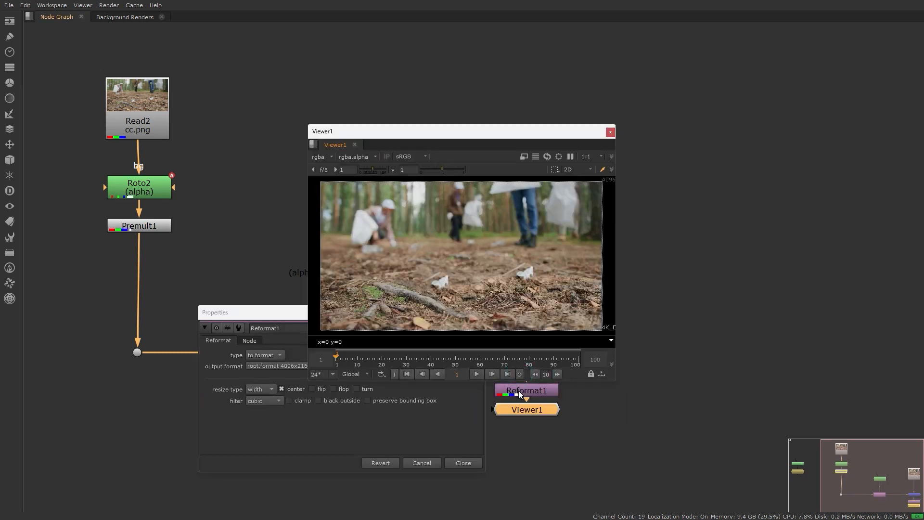
{"action": "key", "text": "alt+s"}
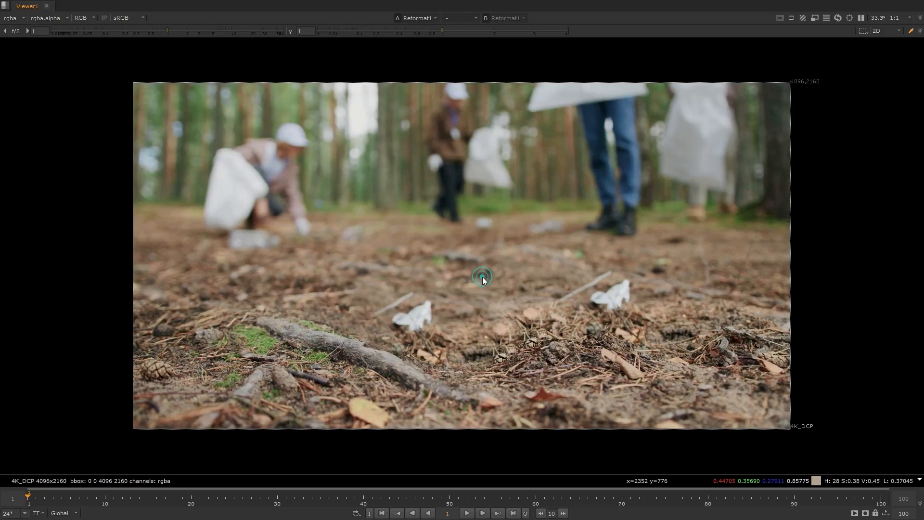
{"action": "left_click", "coordinate": [467, 514]}
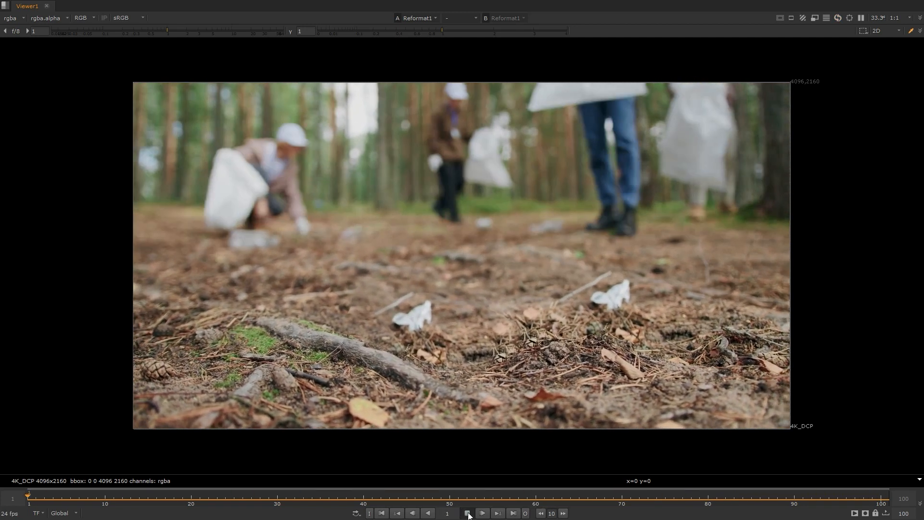
{"action": "left_click", "coordinate": [468, 513]}
{"action": "key", "text": "alt+s"}
{"action": "left_click", "coordinate": [610, 134]}
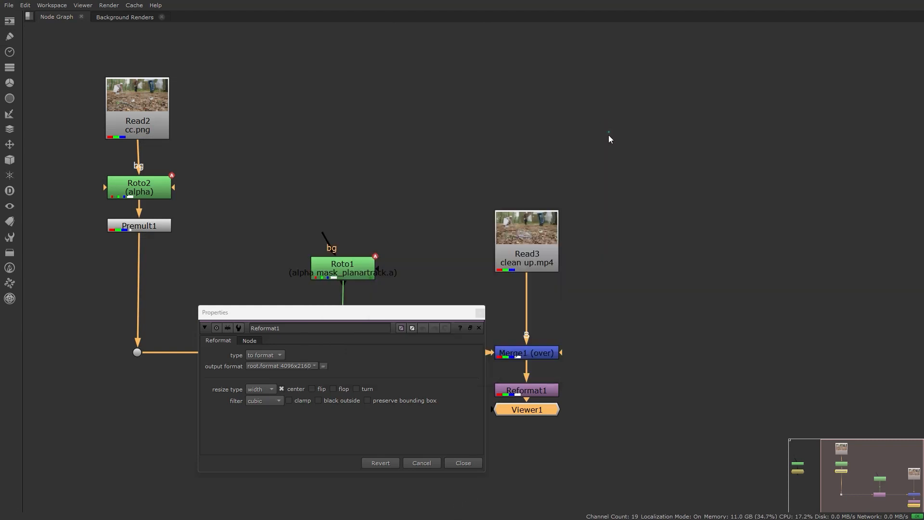
{"action": "left_click", "coordinate": [482, 310]}
Add a Write node below Reformat1 and set its output channels to rgba.
{"action": "left_click", "coordinate": [522, 390]}
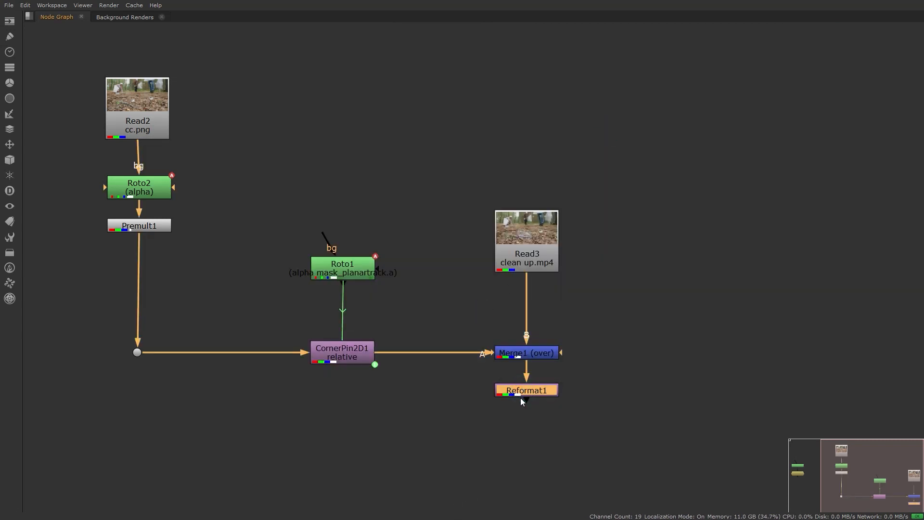
{"action": "key", "text": "w"}
{"action": "left_click_drag", "start_coordinate": [527, 417], "coordinate": [529, 431]}
{"action": "left_click", "coordinate": [305, 336]}
{"action": "left_click", "coordinate": [308, 377]}
Check the alpha channel of the Write1 output and inspect the settings of the clean up.mp4 Read node.
{"action": "left_click", "coordinate": [525, 435]}
{"action": "key", "text": "1"}
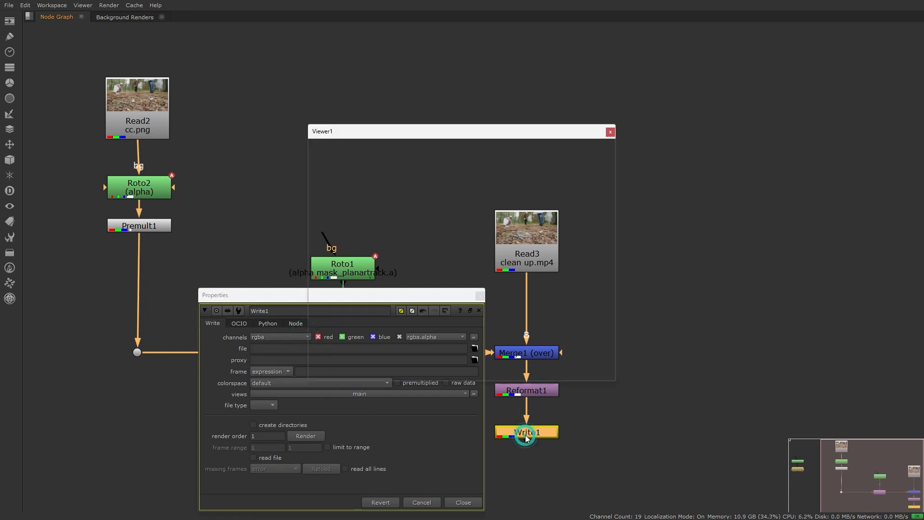
{"action": "key", "text": "a"}
{"action": "key", "text": "a"}
{"action": "left_click", "coordinate": [607, 130]}
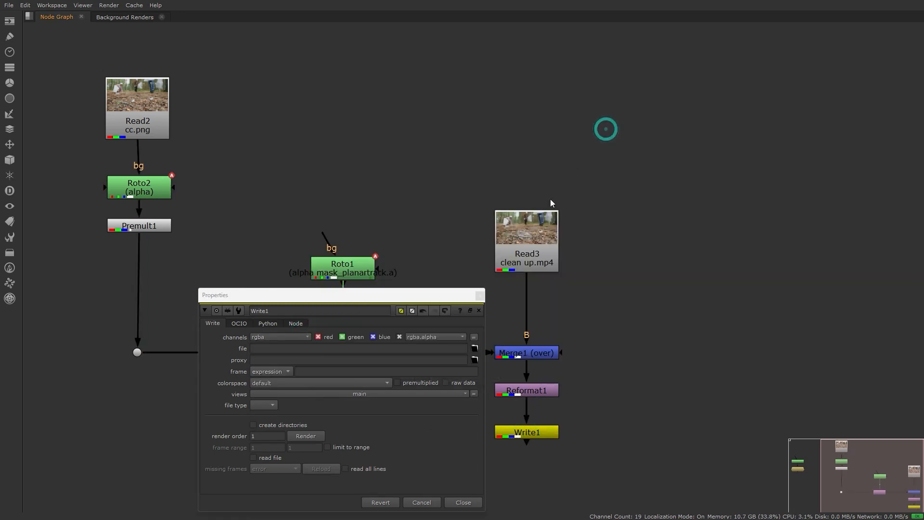
{"action": "double_click", "coordinate": [544, 232]}
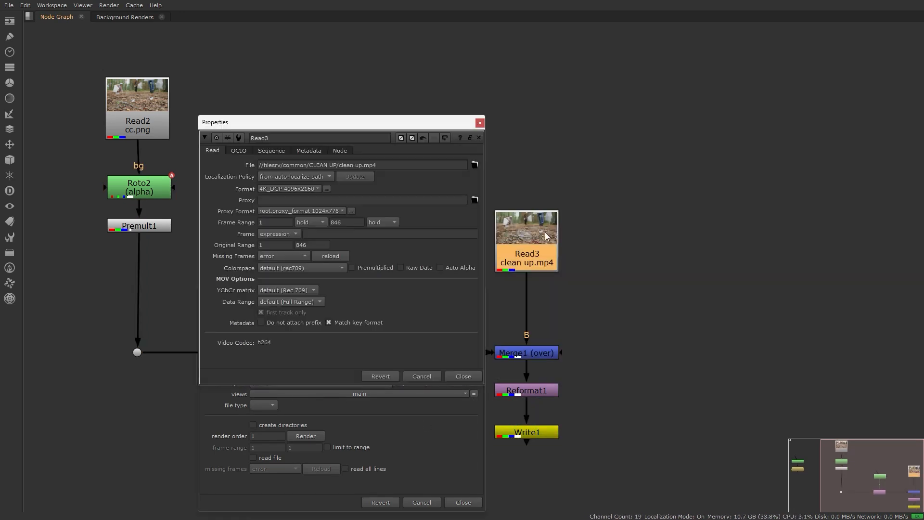
{"action": "left_click", "coordinate": [482, 122]}
Recheck the alpha channel of Write1, play back the final composite, and close the viewer and node settings.
{"action": "left_click", "coordinate": [538, 427]}
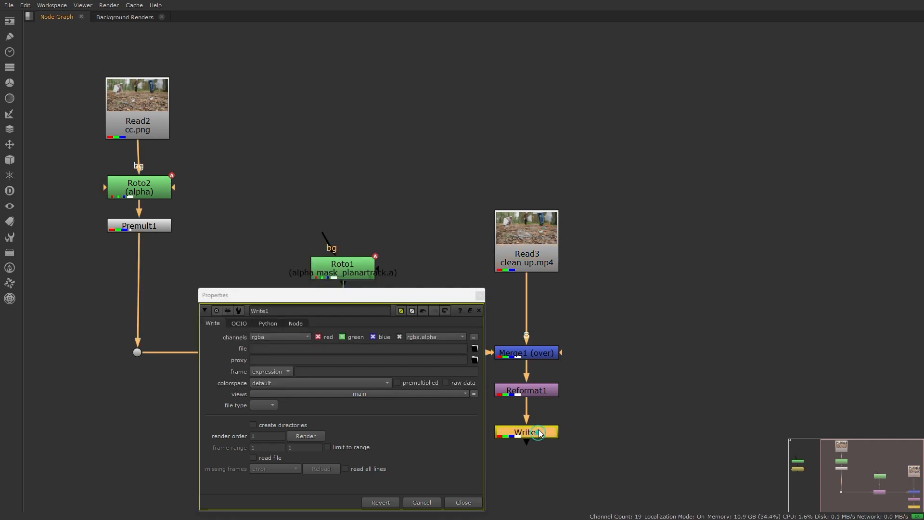
{"action": "key", "text": "1"}
{"action": "key", "text": "a"}
{"action": "key", "text": "a"}
{"action": "left_click", "coordinate": [477, 374]}
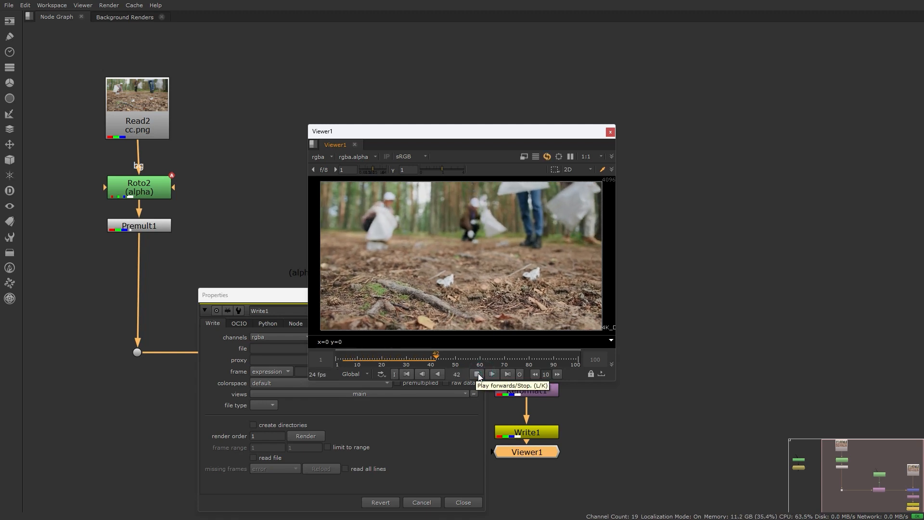
{"action": "left_click", "coordinate": [611, 132]}
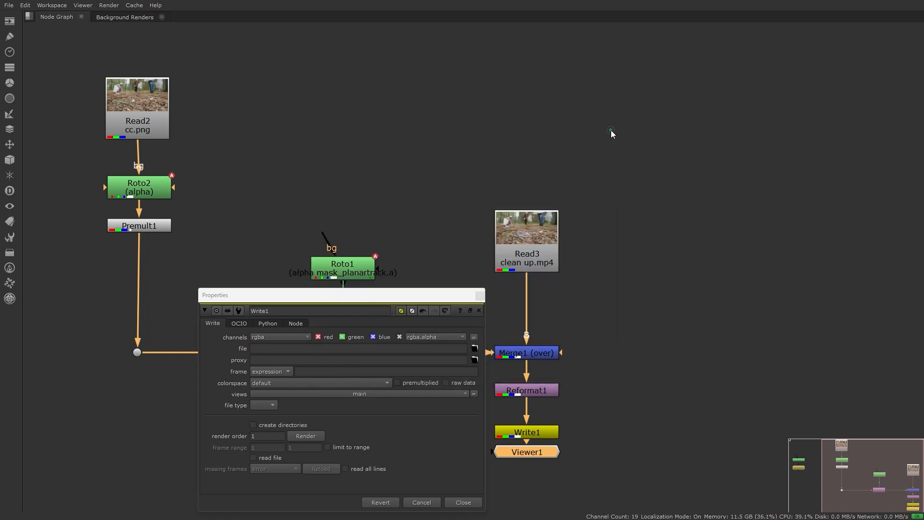
{"action": "left_click", "coordinate": [480, 295]}
{"action": "scroll", "coordinate": [484, 232], "scroll_direction": "down", "scroll_amount": 2}
{"action": "key", "text": "ctrl+a"}
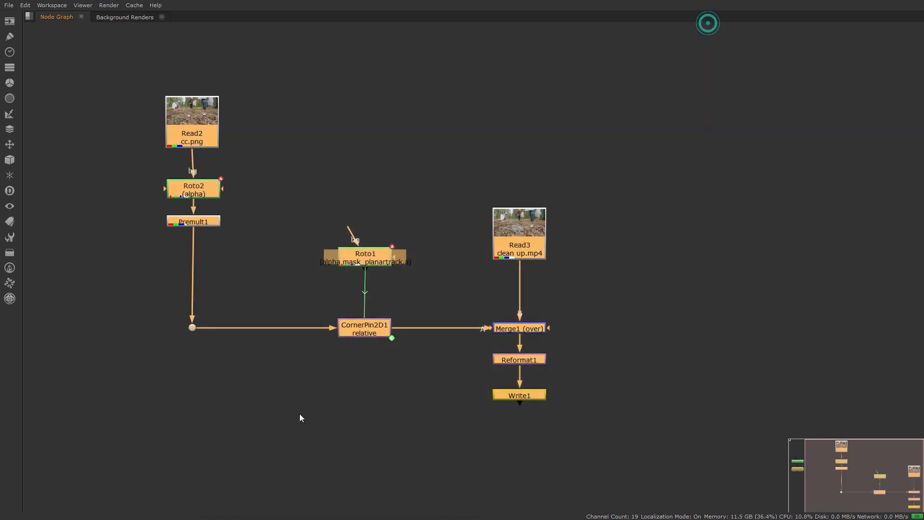
{"action": "left_click", "coordinate": [16, 253]}
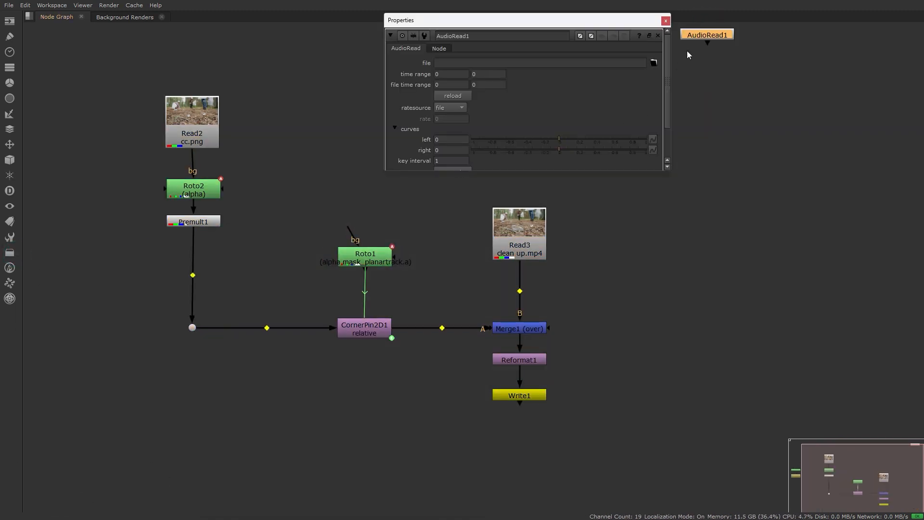
{"action": "key", "text": "Delete"}
Add a backdrop behind the whole node tree, enlarge it and arrange the nodes inside it.
{"action": "left_click_drag", "start_coordinate": [99, 80], "coordinate": [594, 503]}
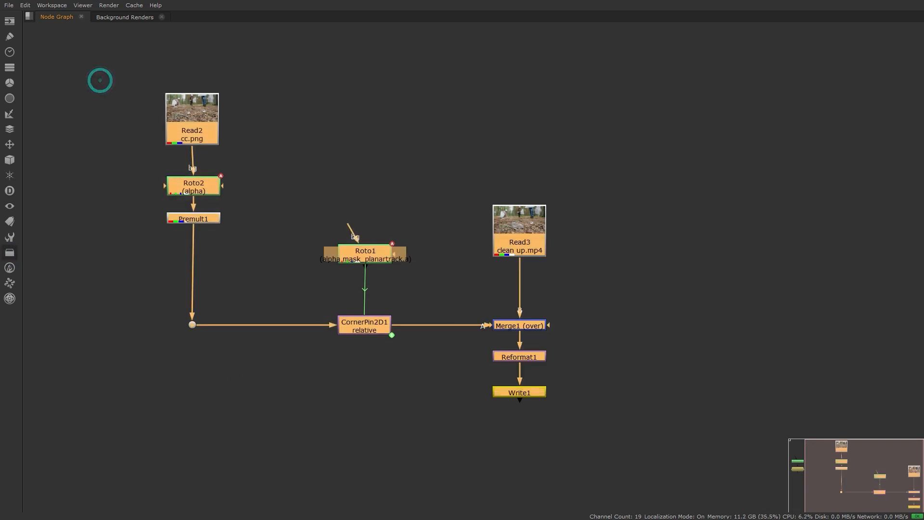
{"action": "left_click", "coordinate": [10, 222]}
{"action": "left_click", "coordinate": [39, 276]}
{"action": "left_click_drag", "start_coordinate": [552, 402], "coordinate": [684, 506]}
{"action": "left_click_drag", "start_coordinate": [635, 61], "coordinate": [150, 512]}
{"action": "left_click_drag", "start_coordinate": [215, 99], "coordinate": [250, 140]}
{"action": "left_click", "coordinate": [310, 125]}
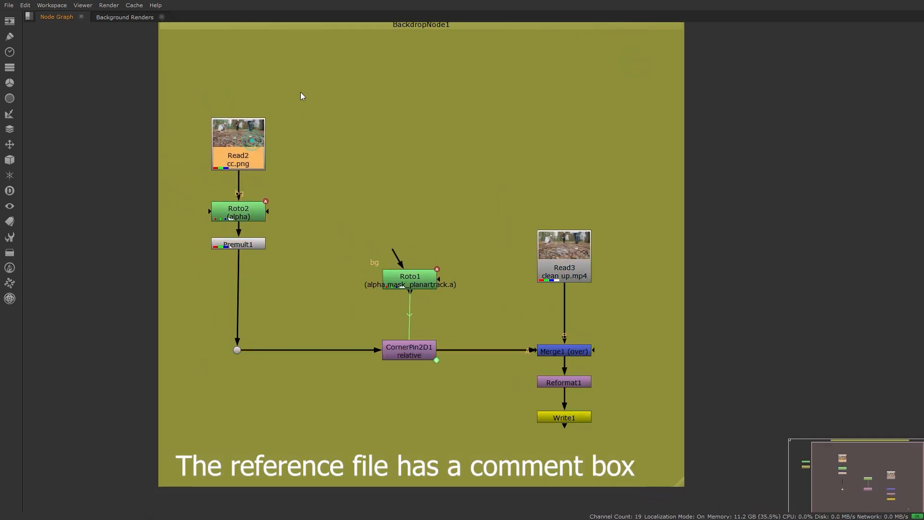
Label the backdrop "clean up".
{"action": "double_click", "coordinate": [359, 23]}
{"action": "left_click", "coordinate": [769, 69]}
{"action": "type", "text": "clean up"}
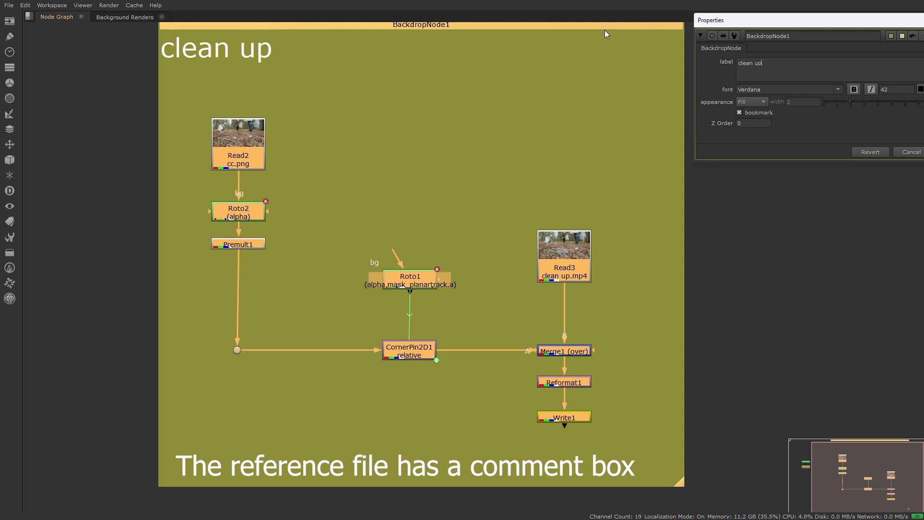
{"action": "double_click", "coordinate": [839, 23]}
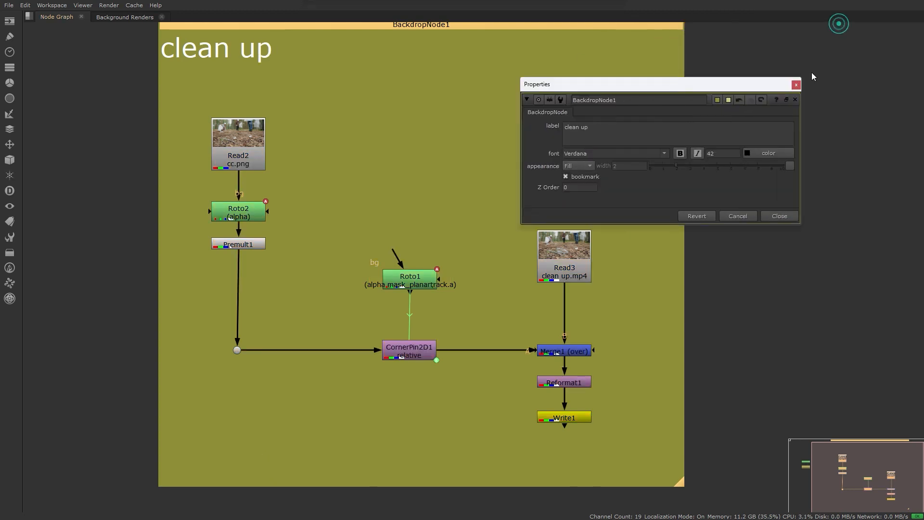